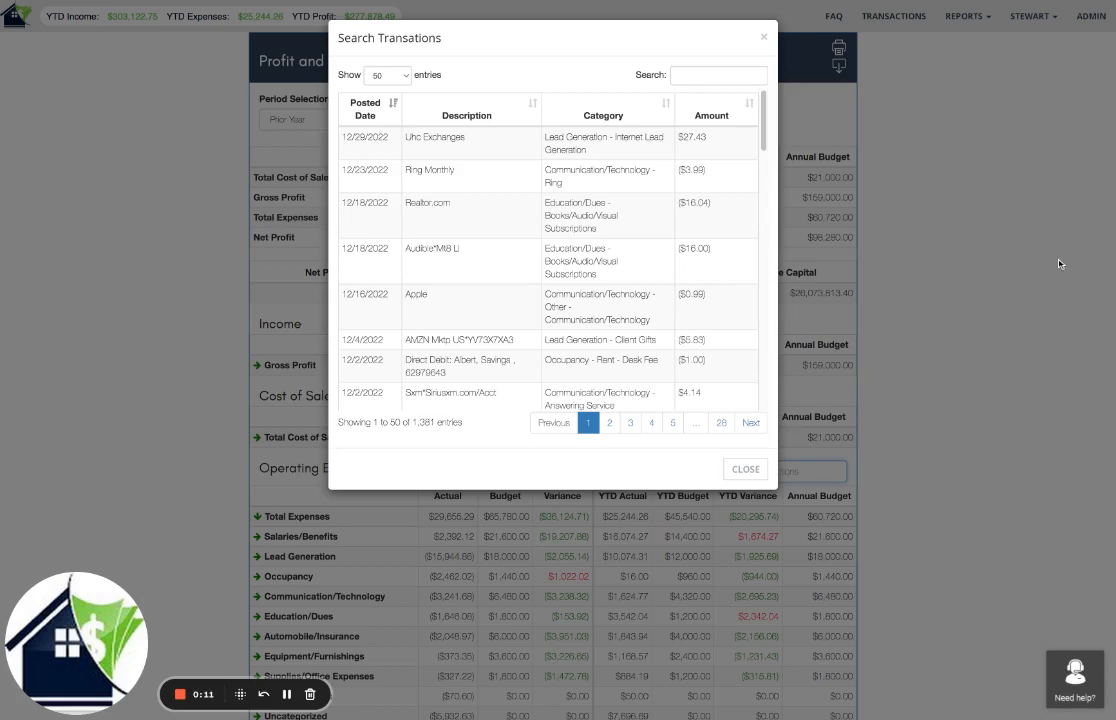
Search the Profit and Loss report's operating expense transactions for "mojo" and close the transaction search.
click(762, 37)
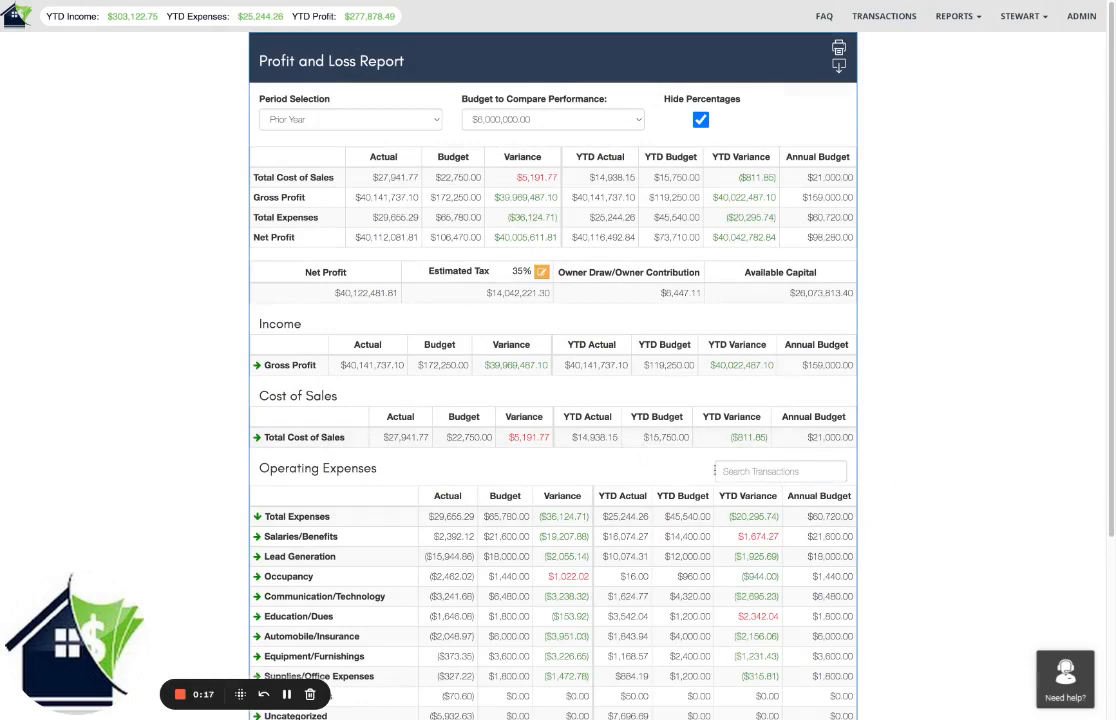
click(750, 471)
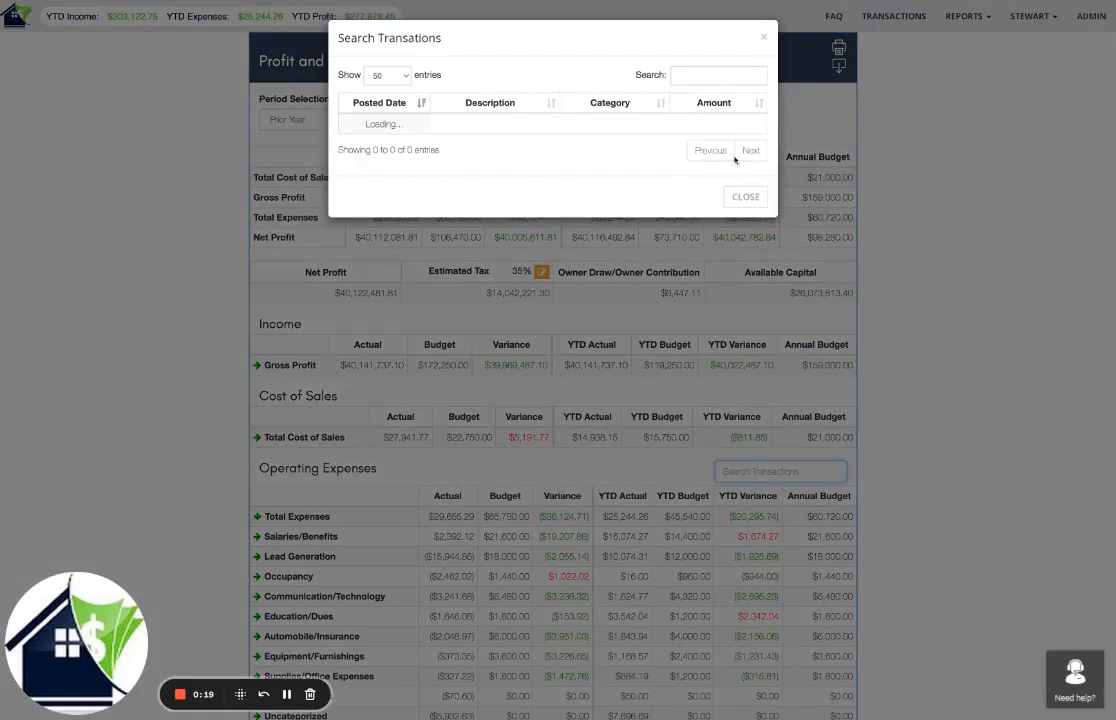
click(704, 75)
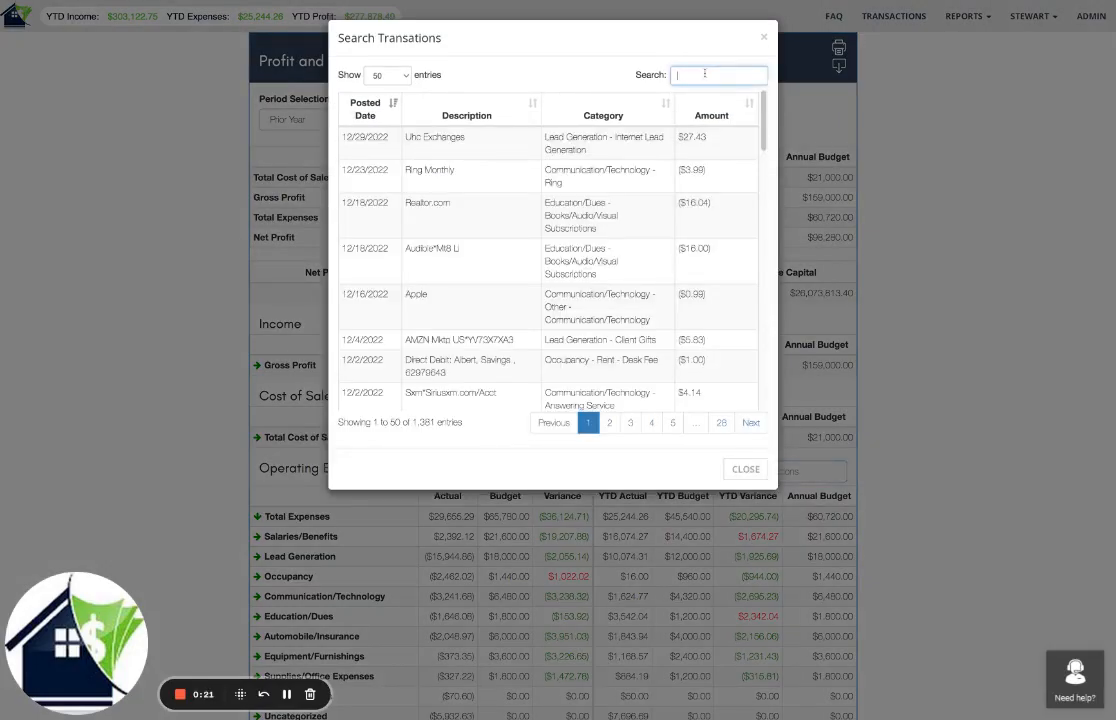
text(mojo)
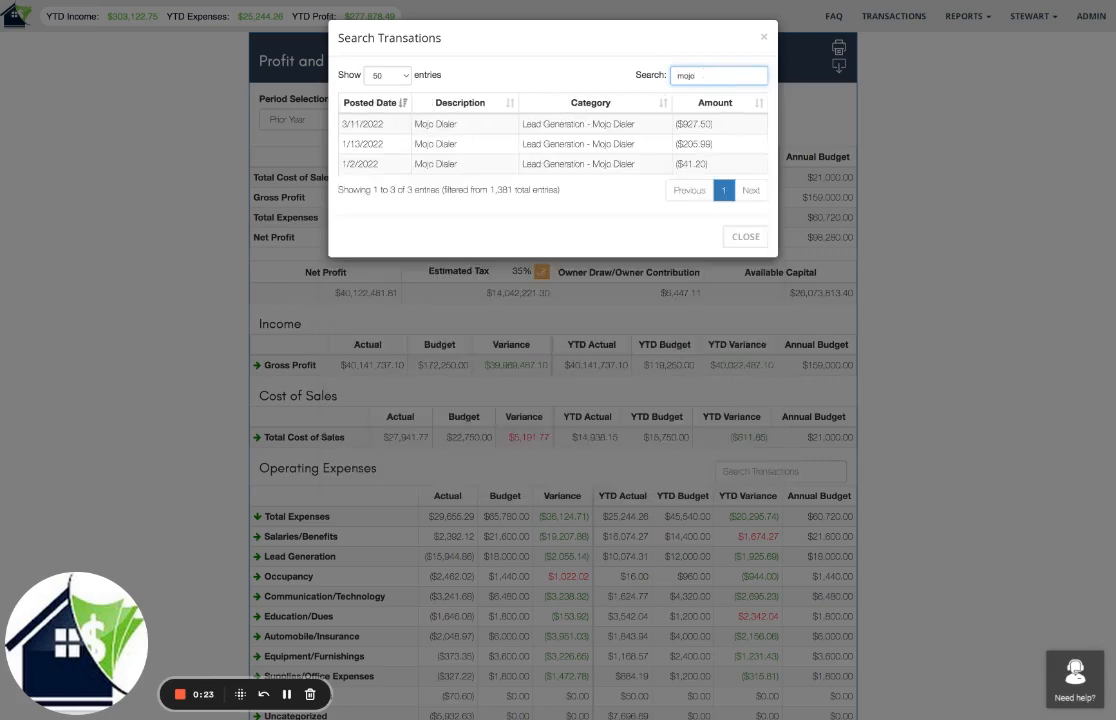
click(746, 237)
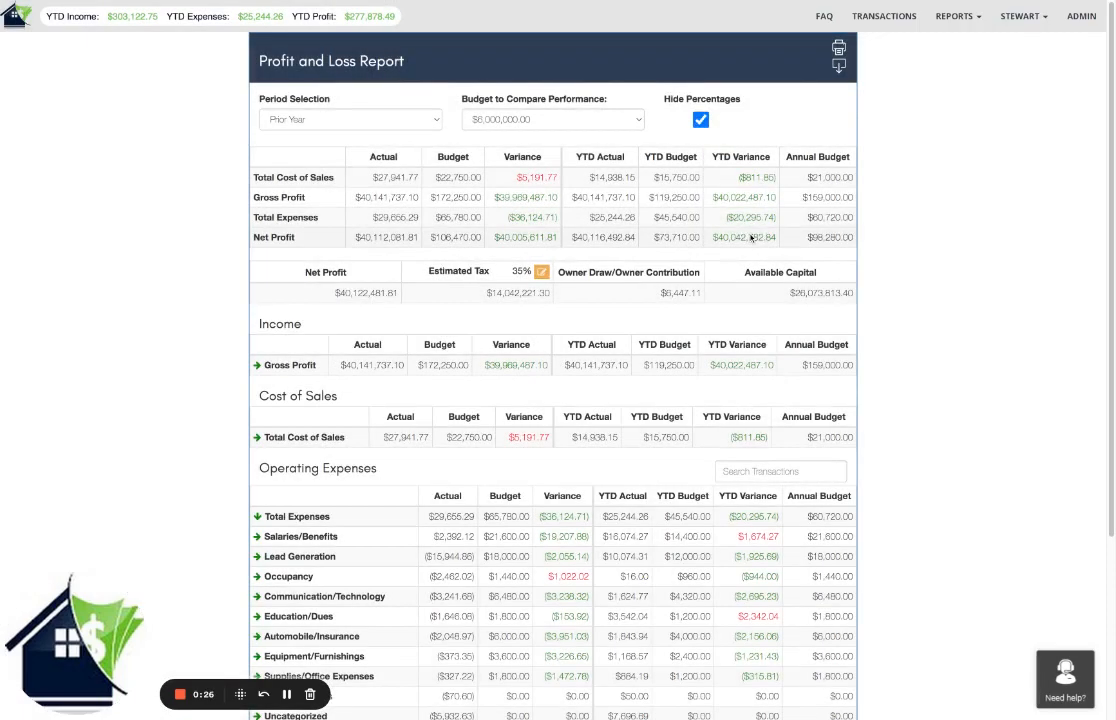
Show the transactions of the My Checking account under American Eagle FCU (CT).
click(878, 18)
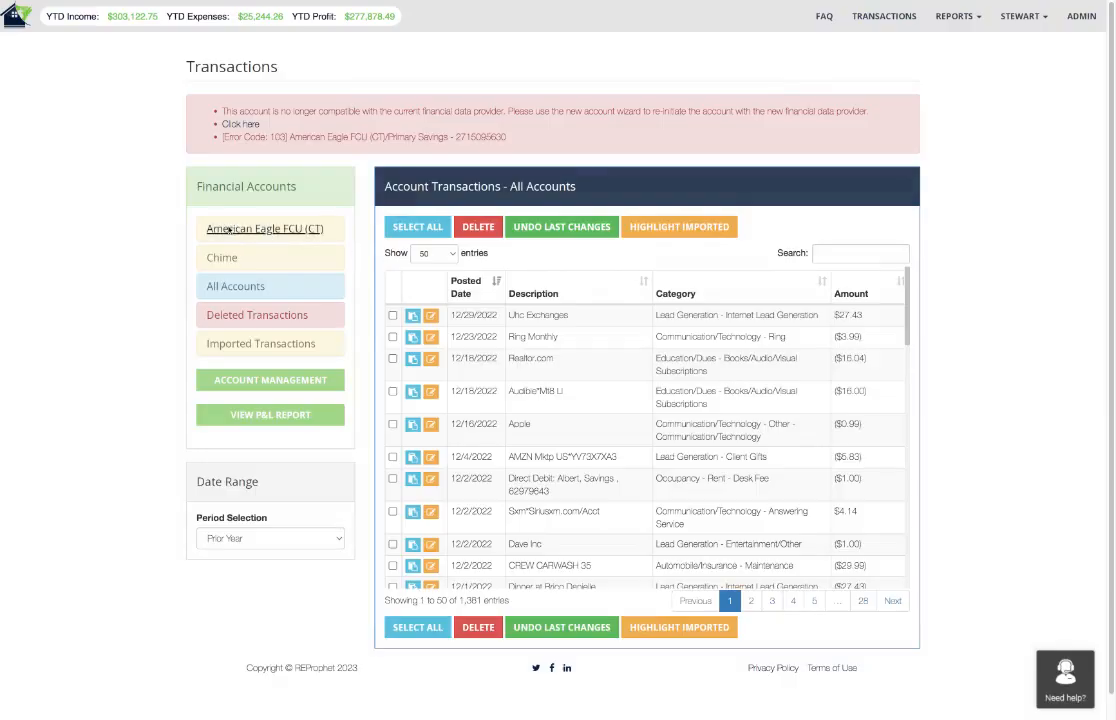
click(232, 230)
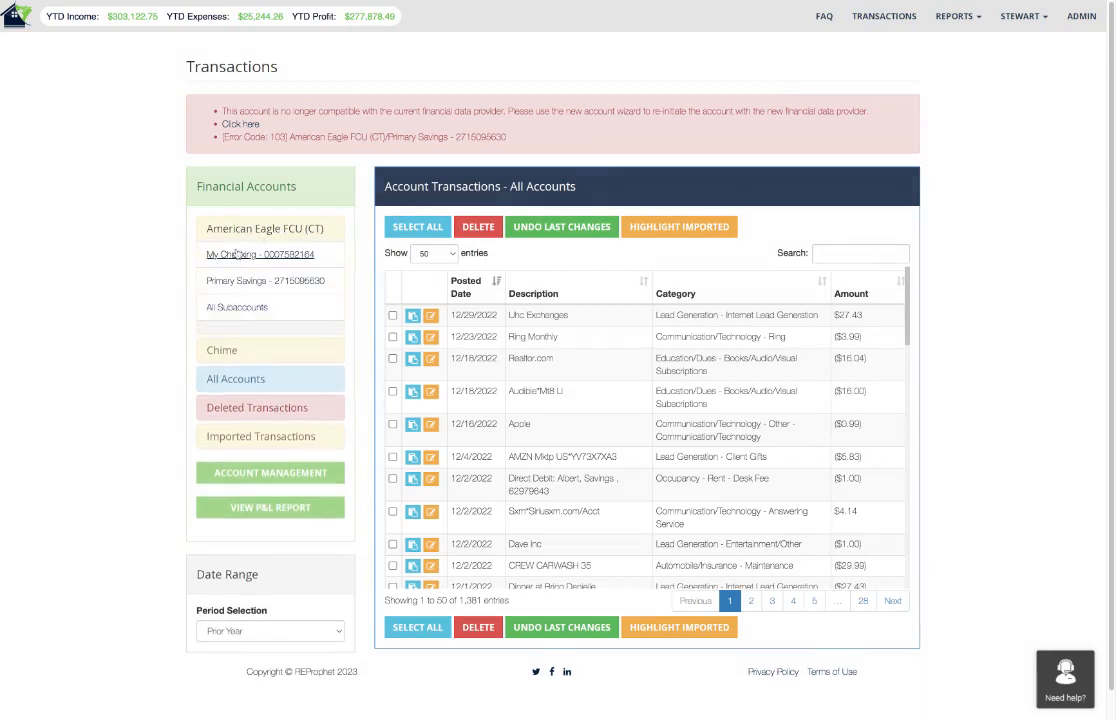
click(236, 254)
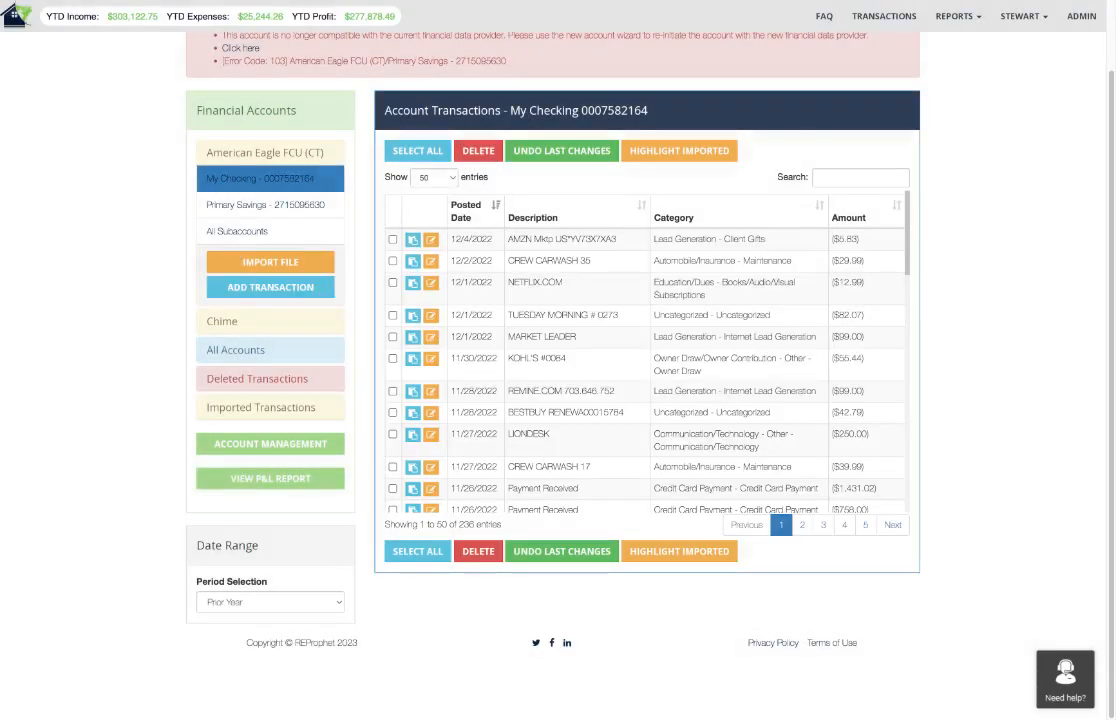
Start a new transaction in the checking account dated 2023-08-02, with description "Open House Flowers" and a debit of 25.00.
click(268, 290)
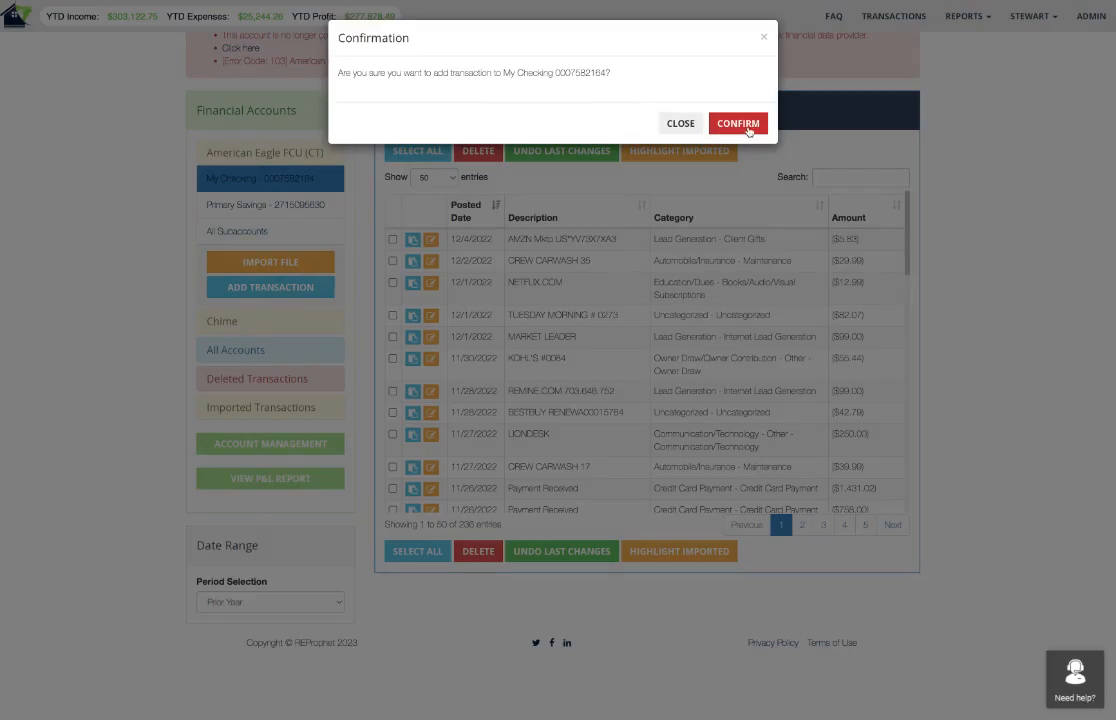
click(748, 126)
click(441, 94)
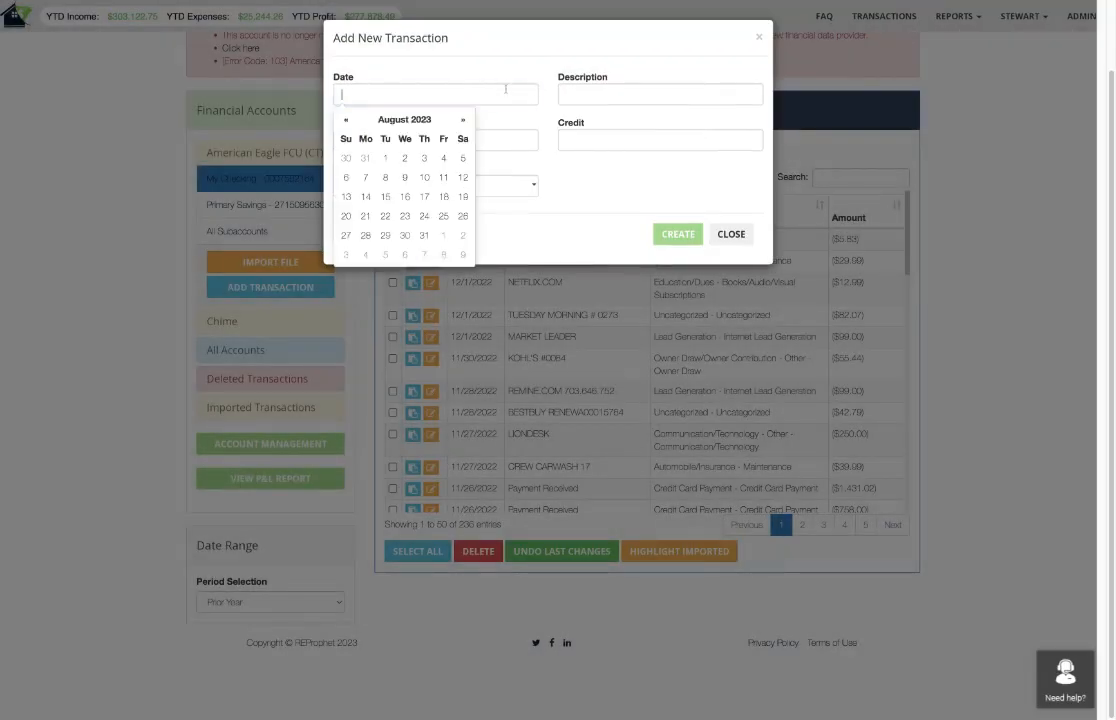
click(404, 157)
click(630, 92)
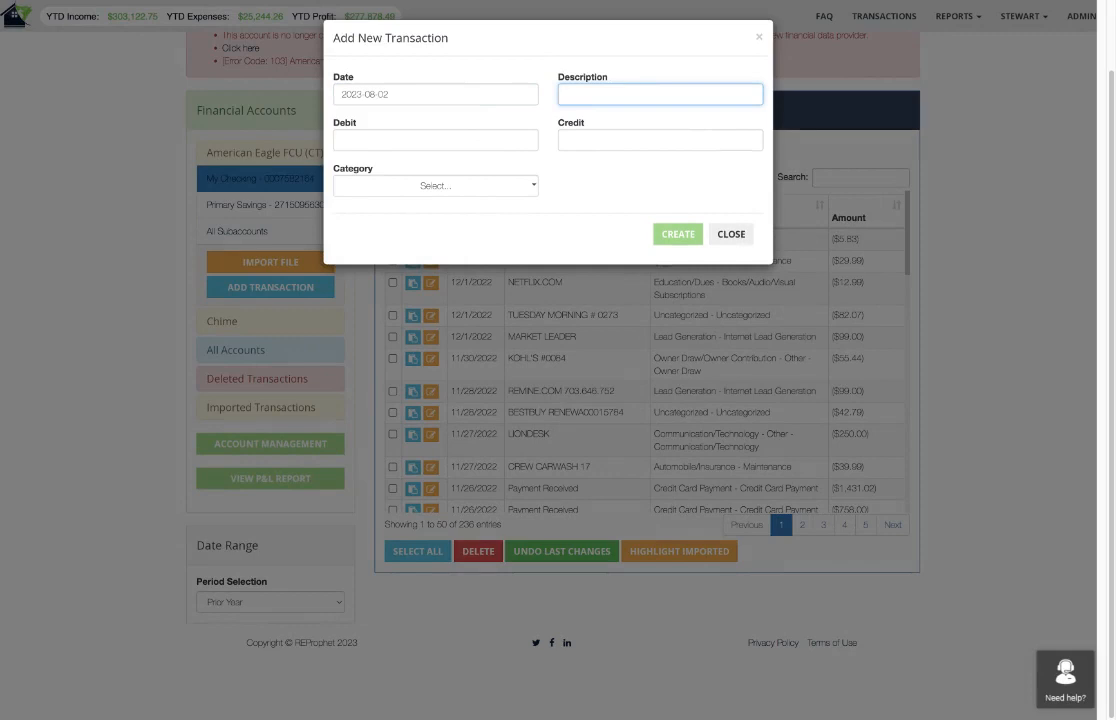
text(Open House Flowers)
click(421, 145)
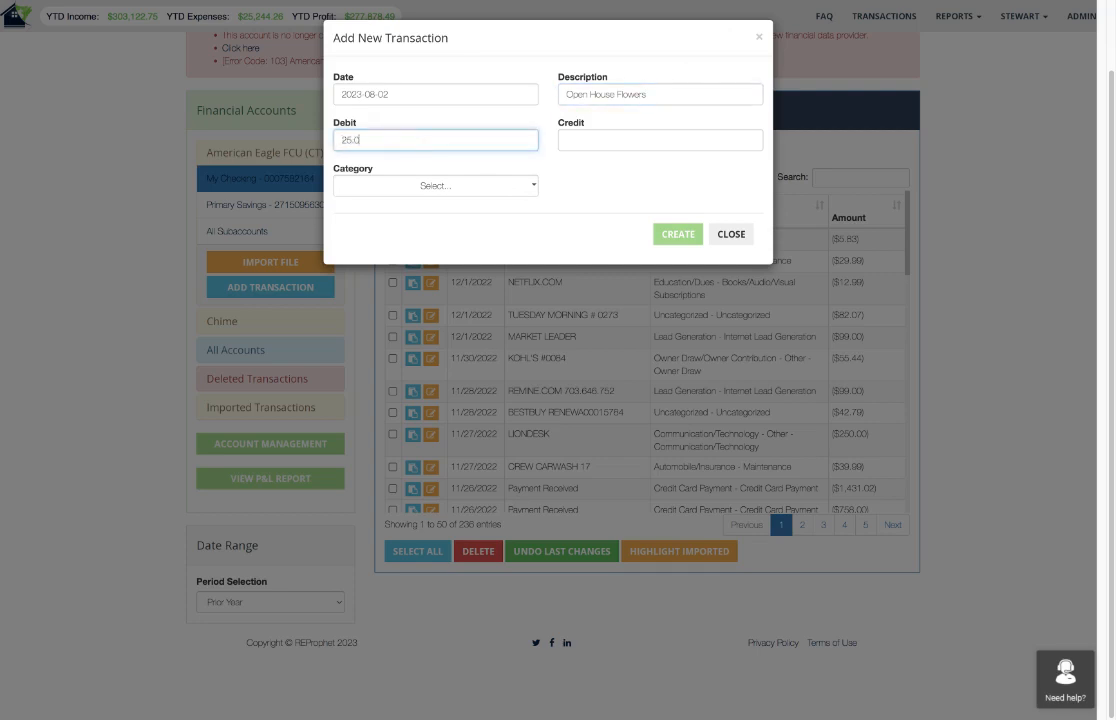
Categorize the new transaction as Other - Other Expenses, create it and close the form.
click(468, 188)
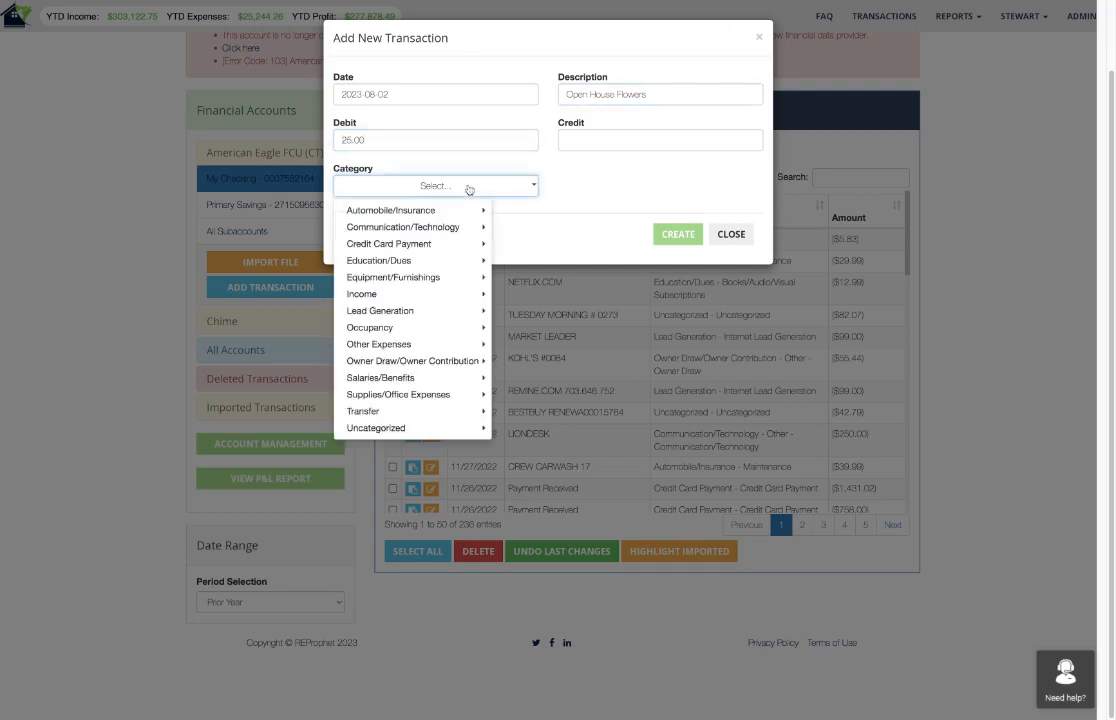
click(391, 344)
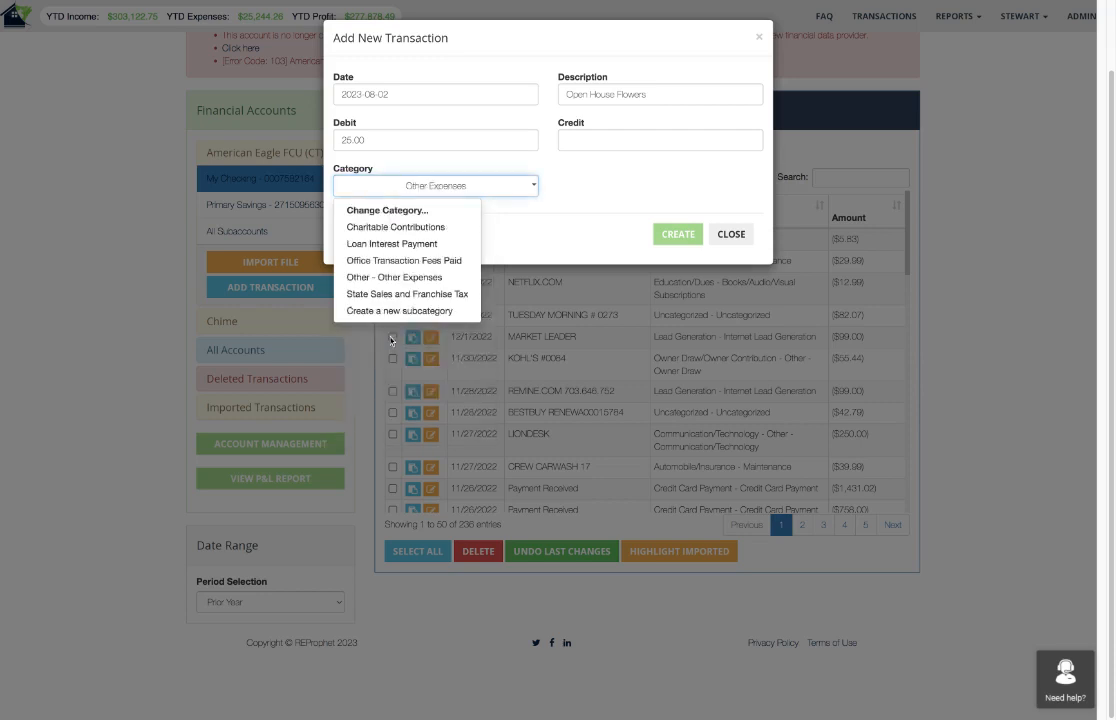
click(391, 278)
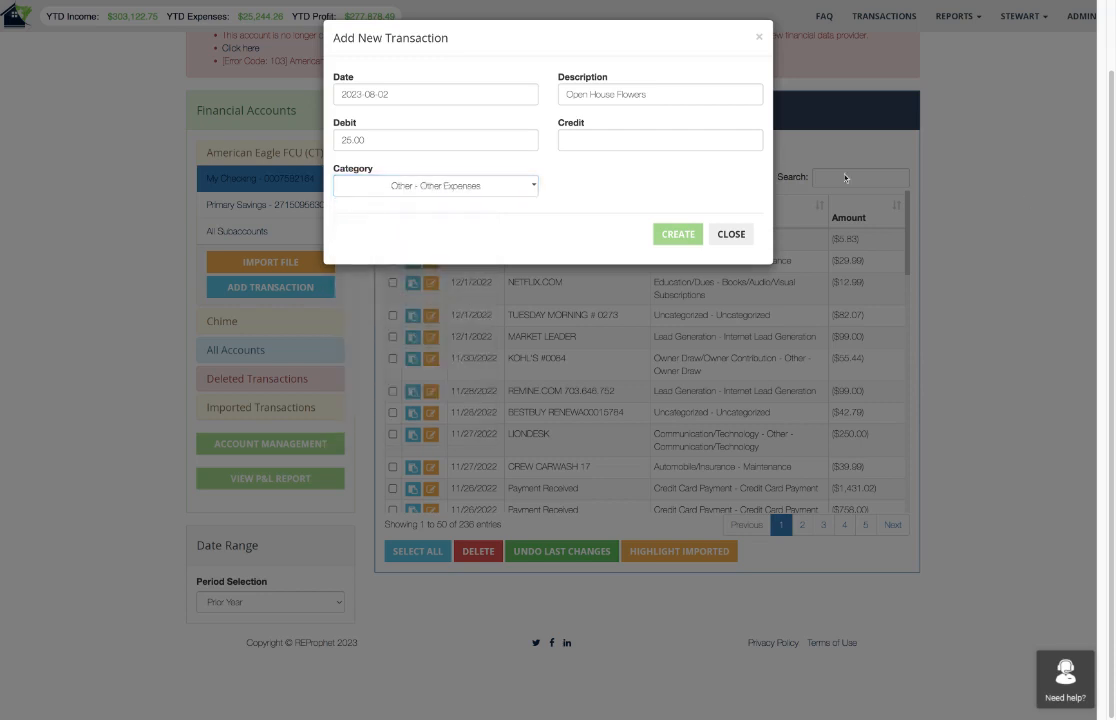
click(678, 234)
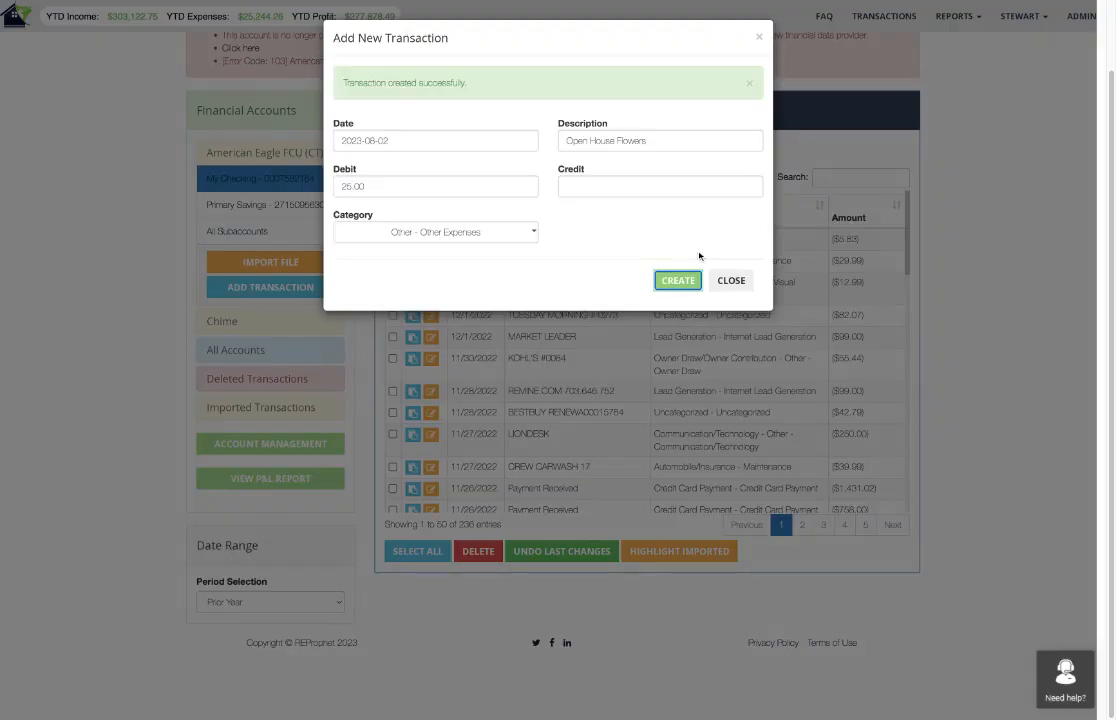
click(738, 280)
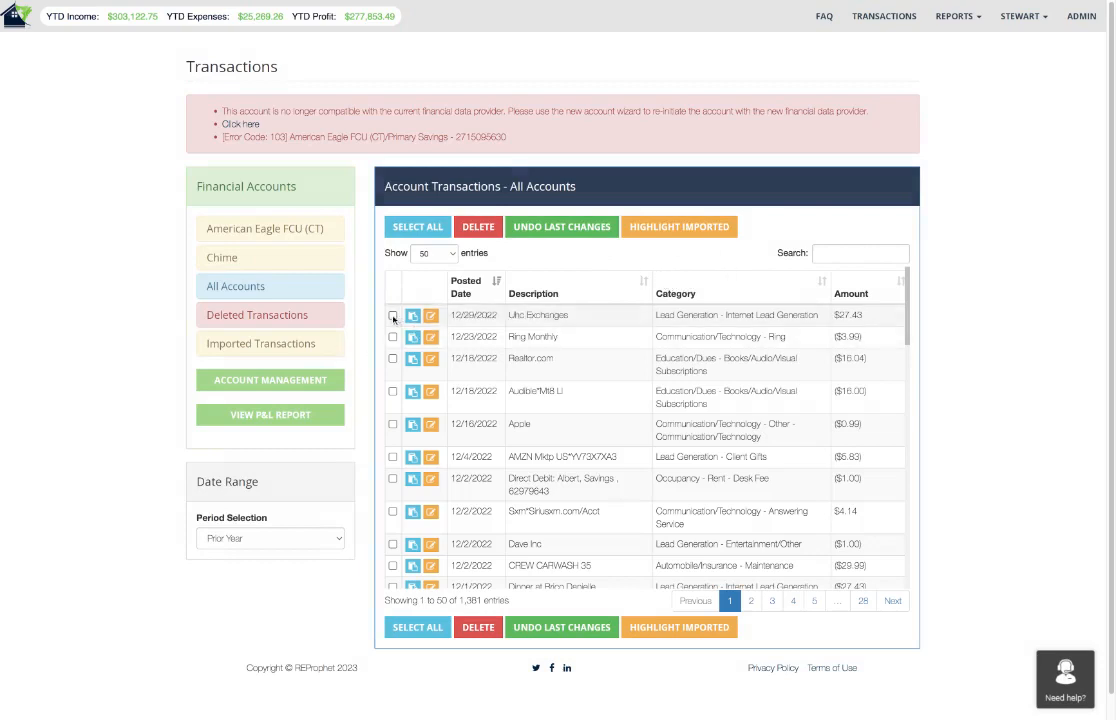
Recategorize the five newest transactions, from Uhc Exchanges through Apple, together as Occupancy - Rent - Desk Fee without creating a rule.
click(393, 316)
click(393, 337)
click(393, 358)
click(393, 391)
click(393, 424)
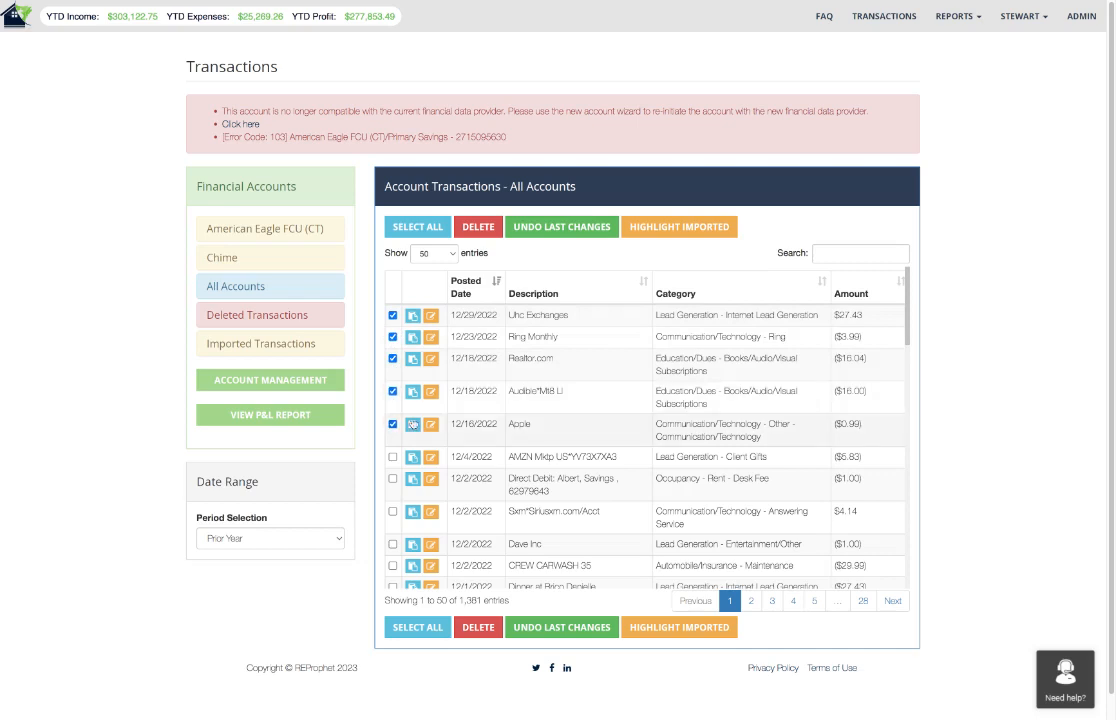
click(431, 339)
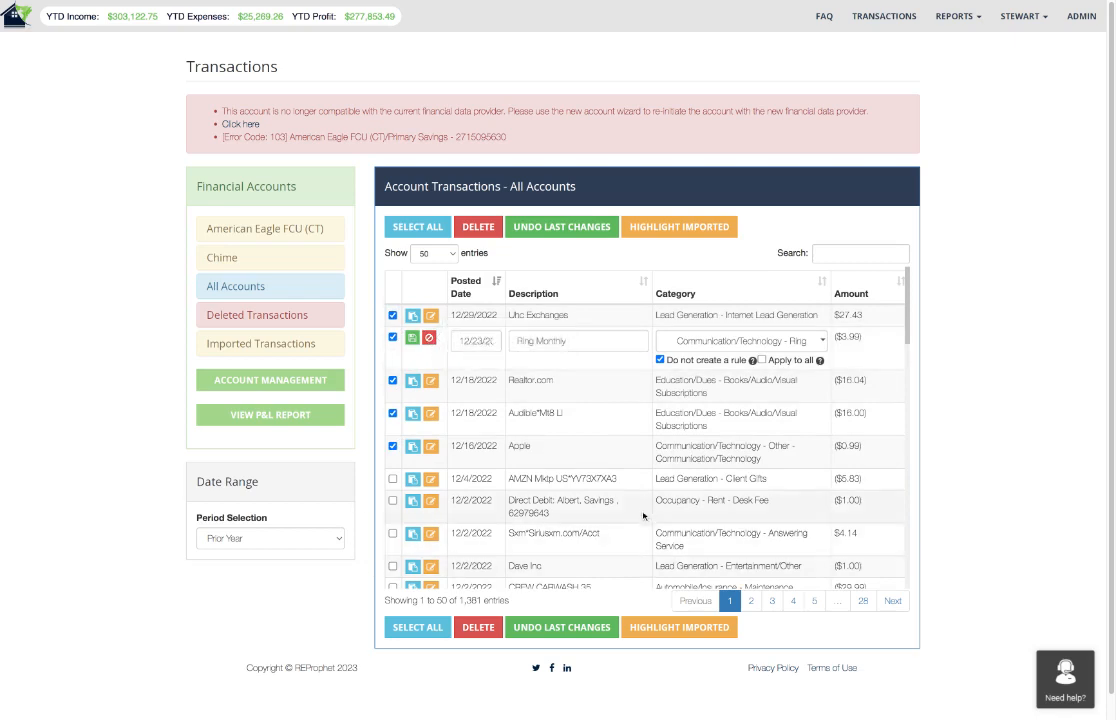
click(680, 342)
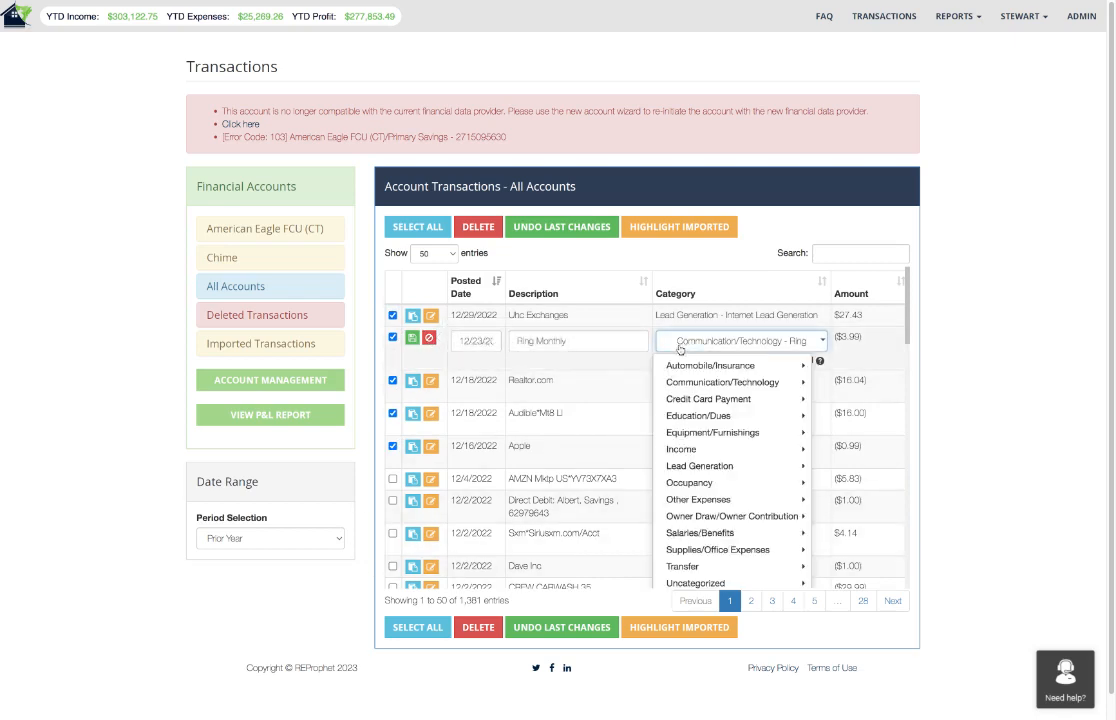
click(689, 482)
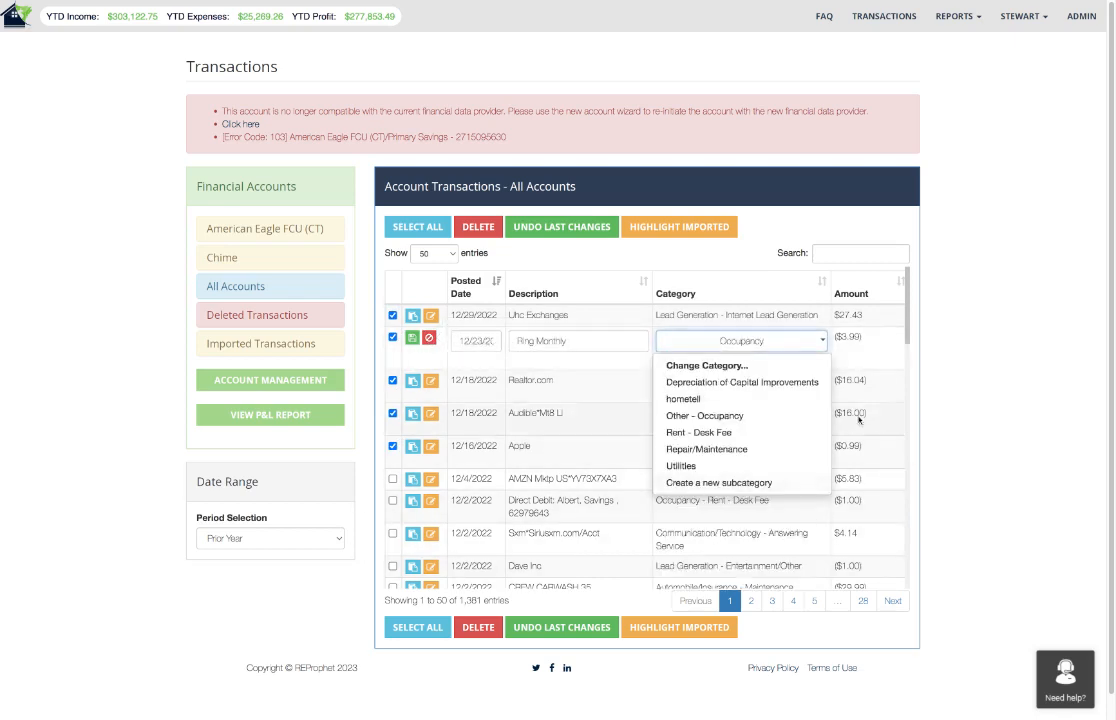
click(718, 435)
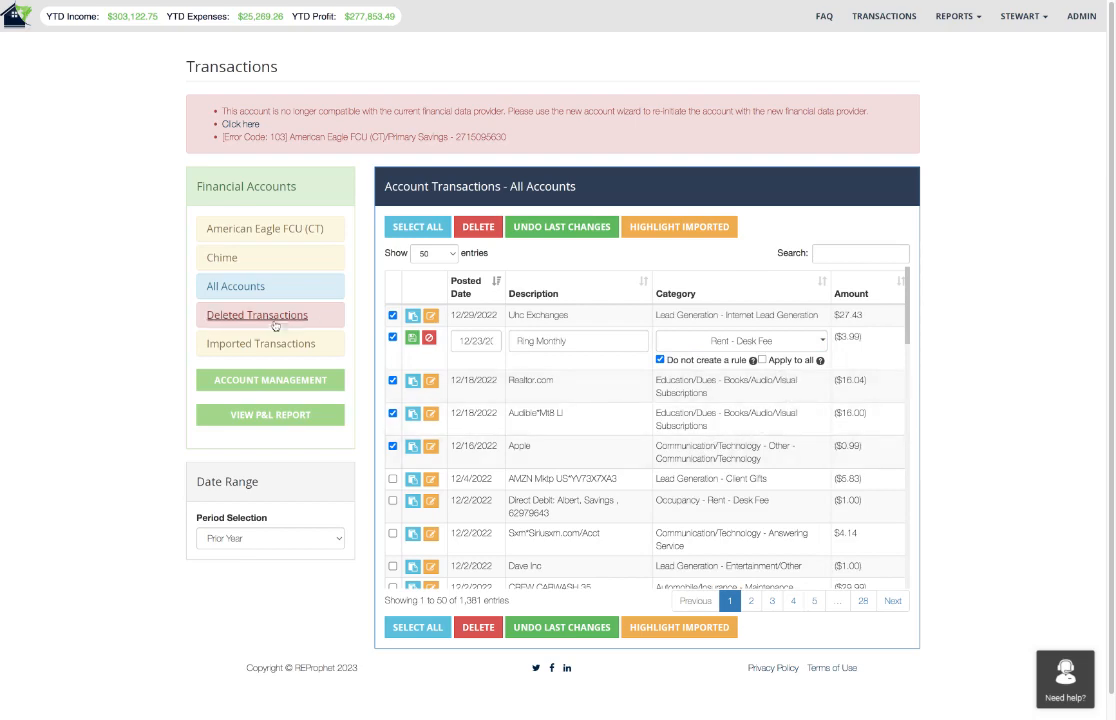
click(410, 338)
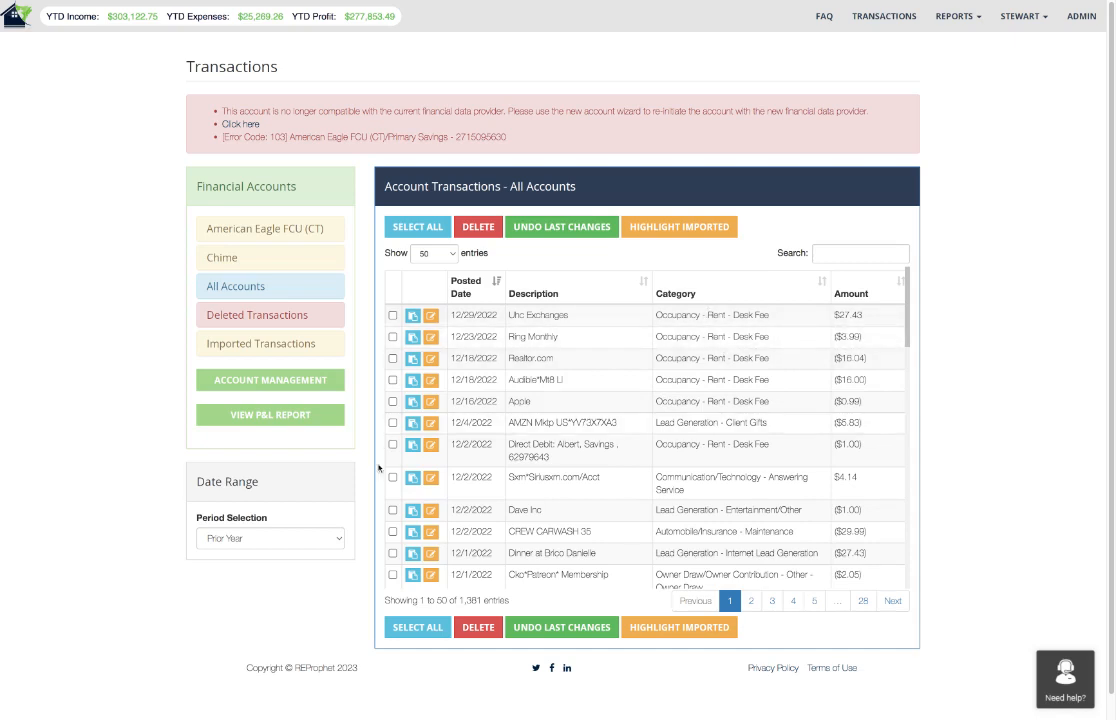
Undo the last category changes to the transactions across all accounts.
click(565, 230)
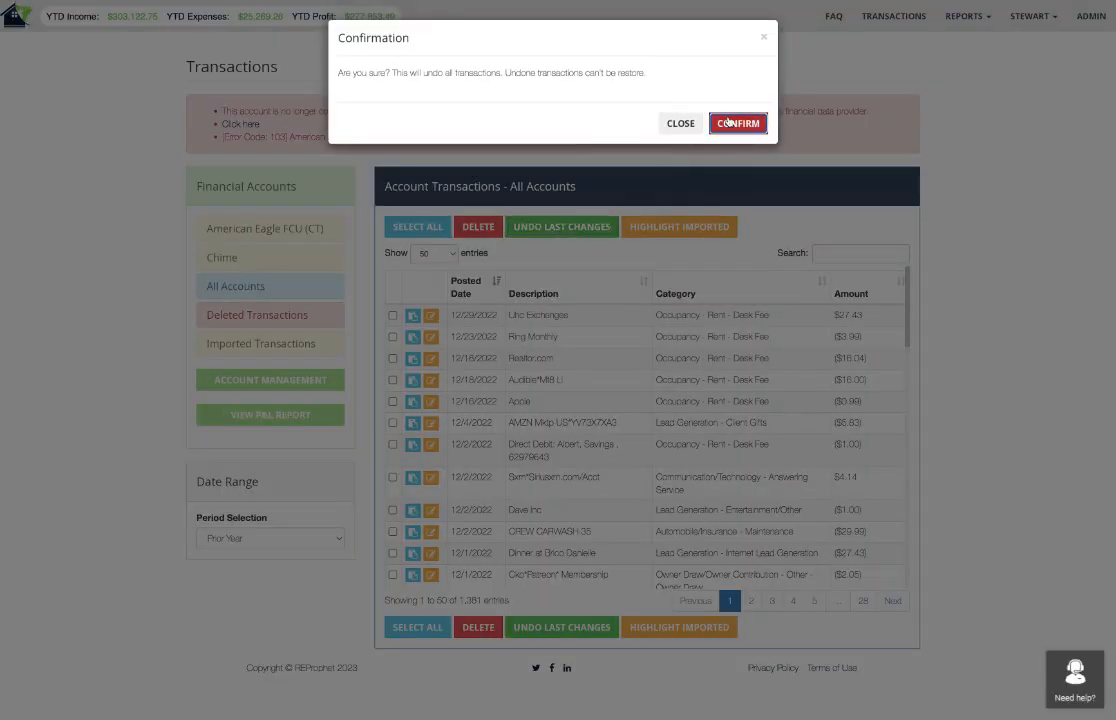
click(731, 122)
click(743, 124)
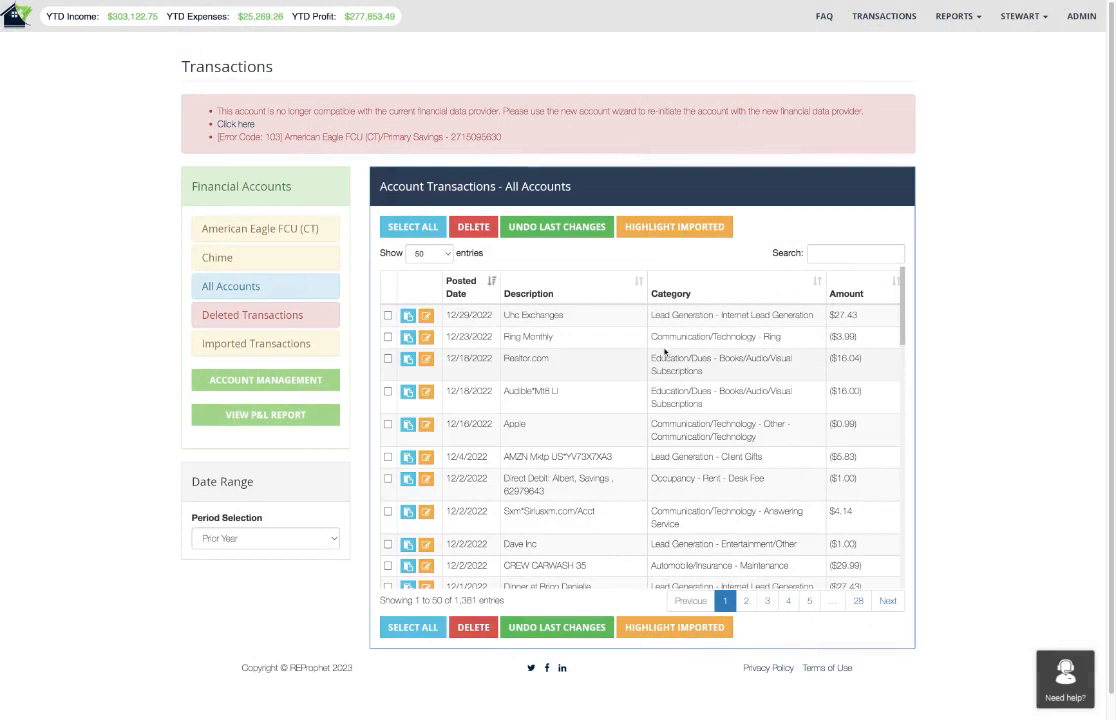
click(426, 315)
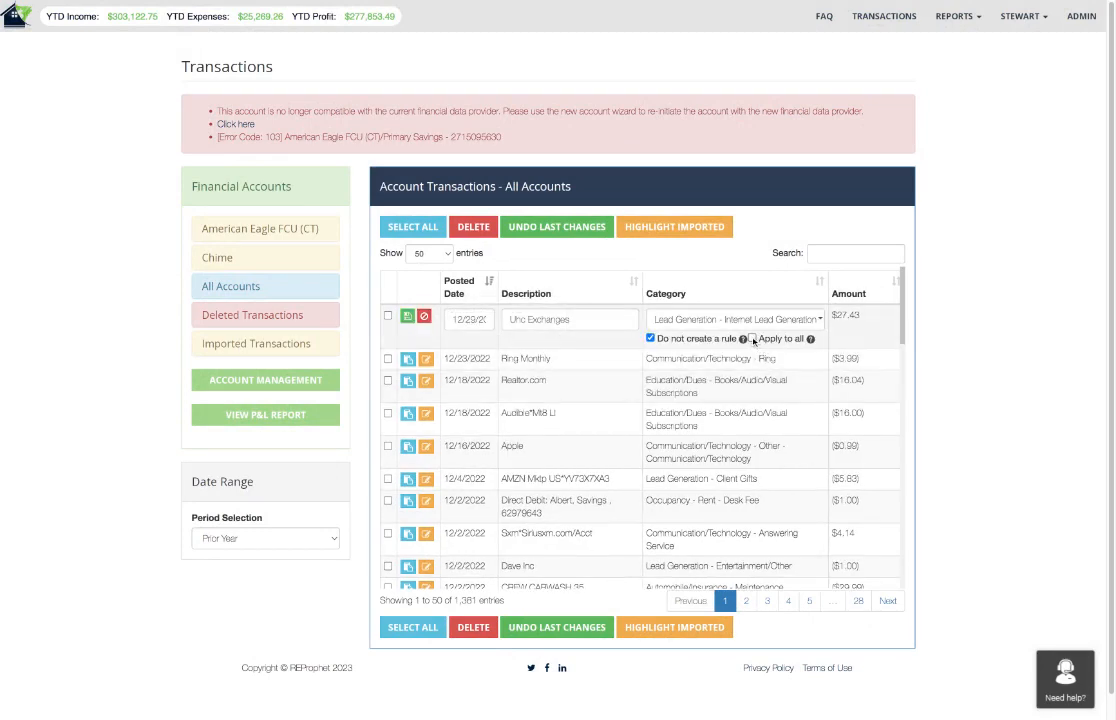
click(424, 316)
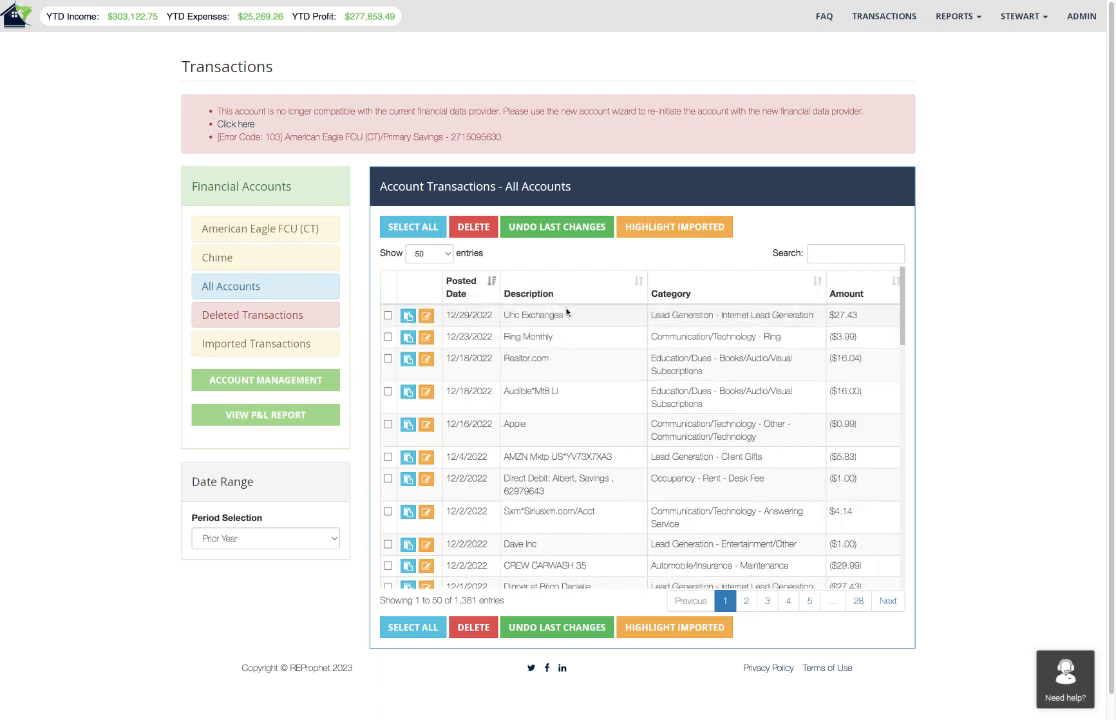
Open the custom subcategories in the account settings and examine the subcategory list with each entry's archive status.
click(1022, 19)
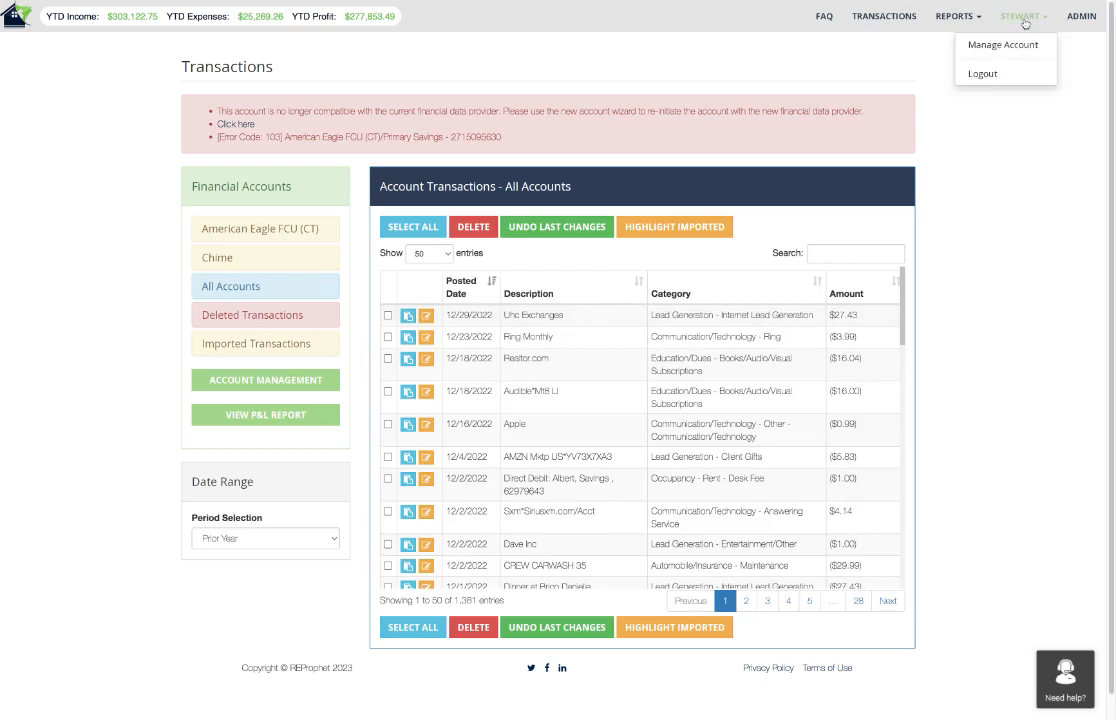
click(979, 50)
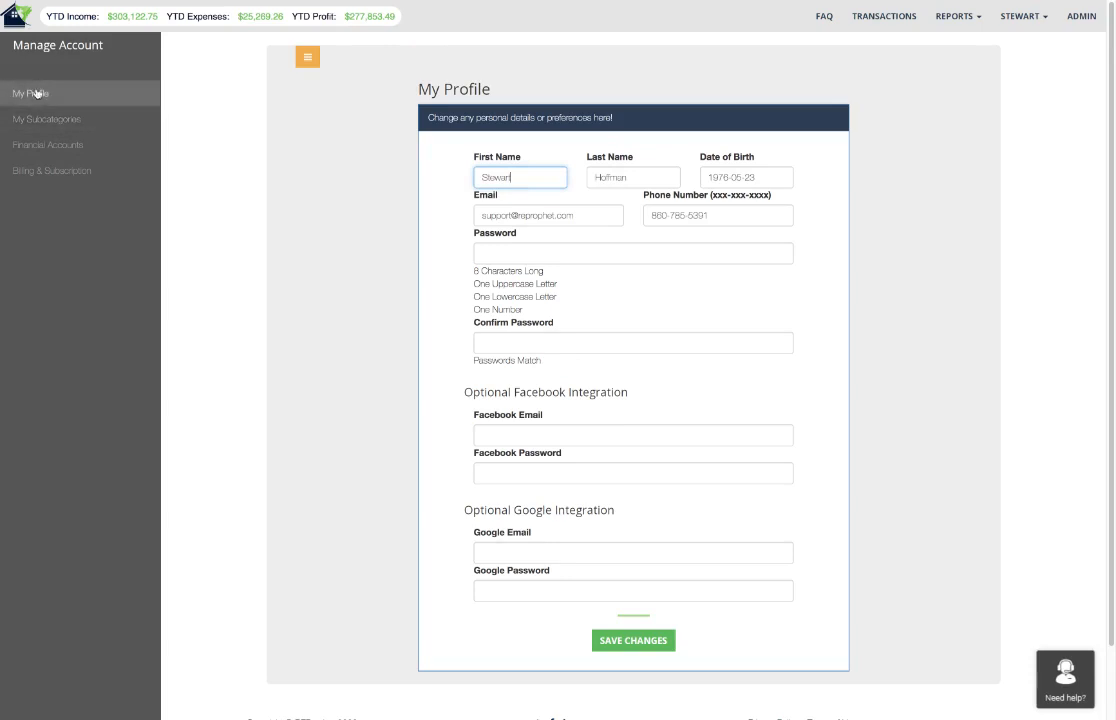
click(1024, 18)
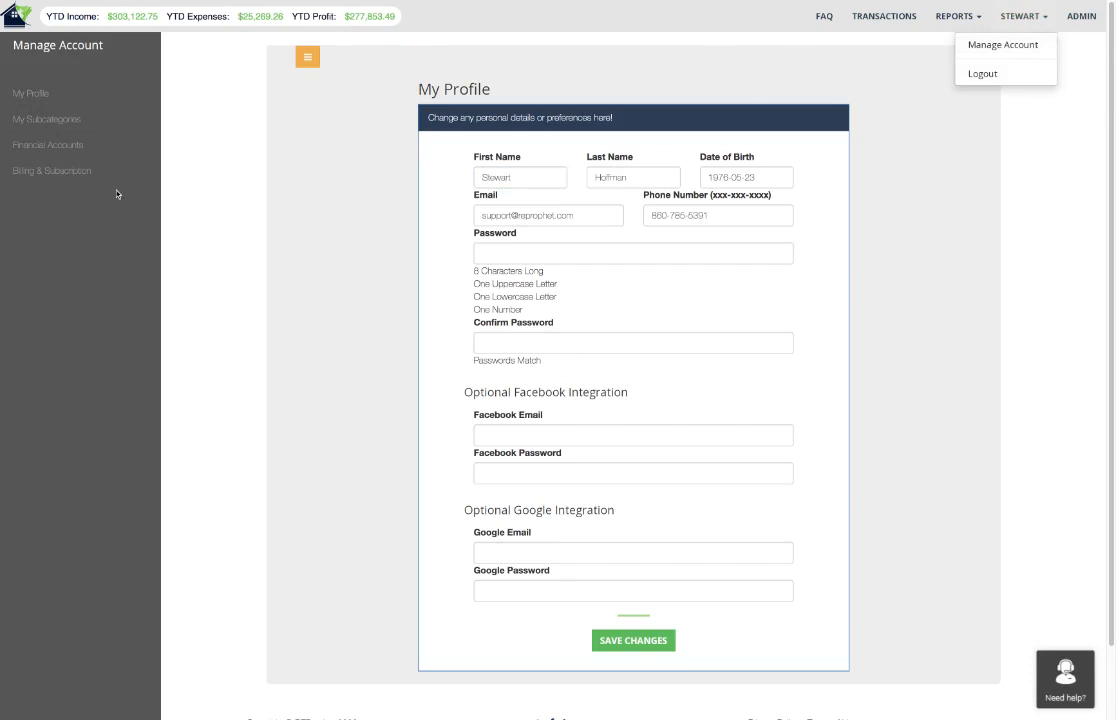
click(22, 126)
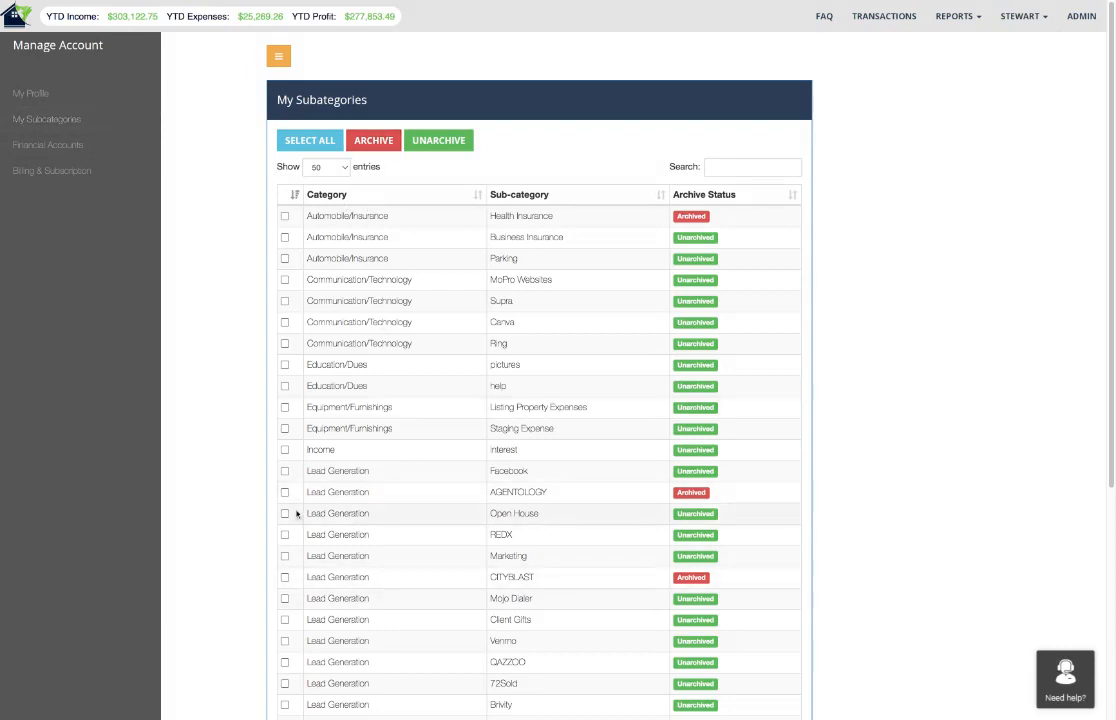
scroll(360, 515, down, 3)
scroll(360, 518, down, 2)
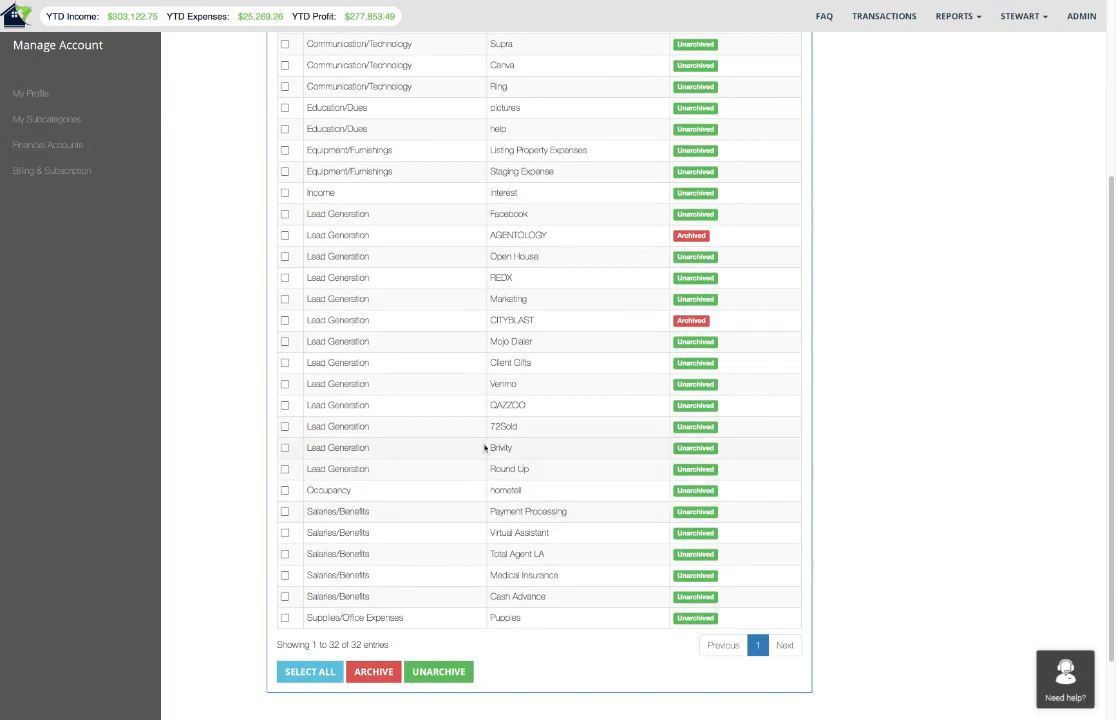
scroll(524, 452, up, 5)
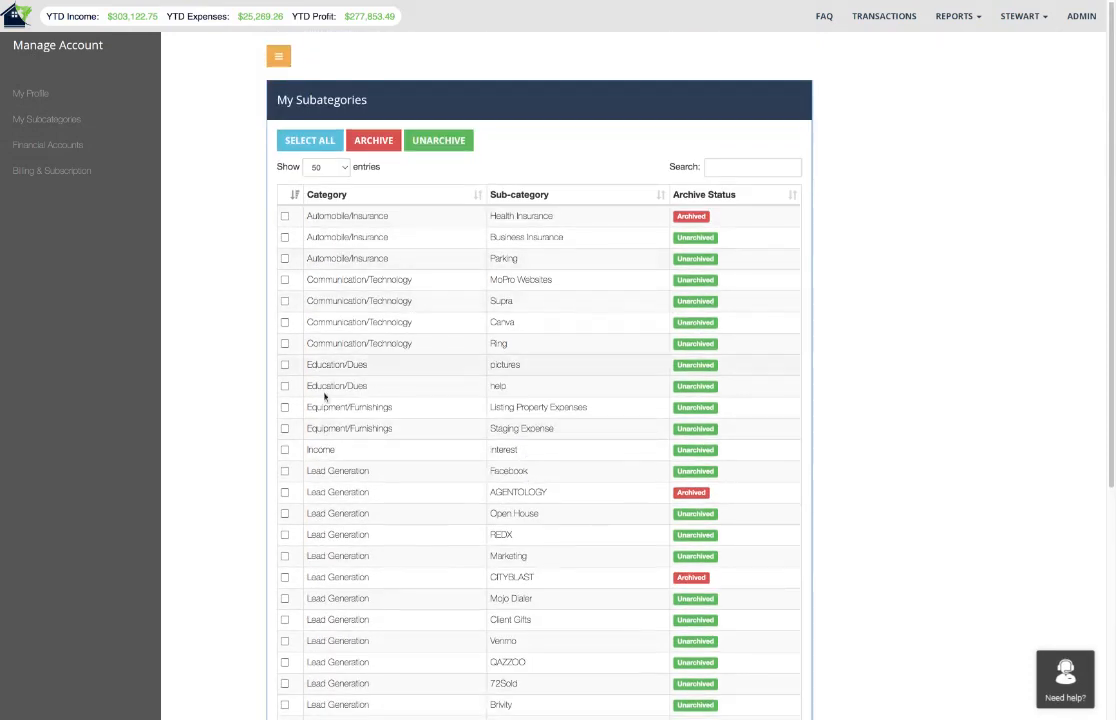
scroll(451, 428, down, 1)
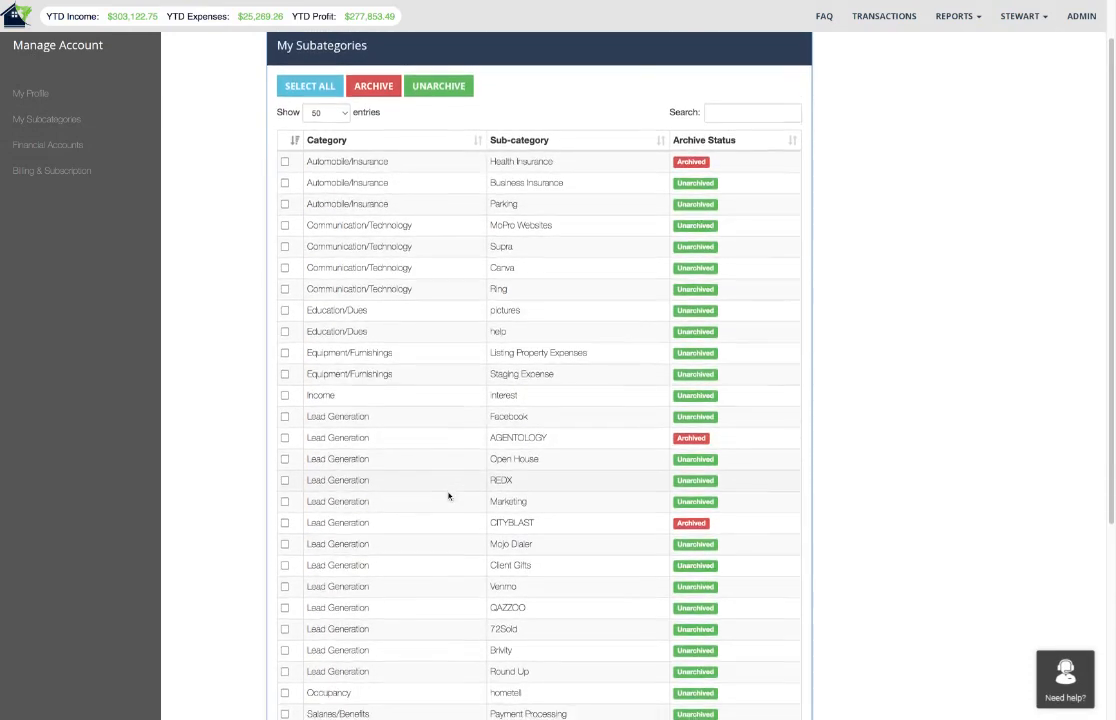
scroll(448, 496, down, 3)
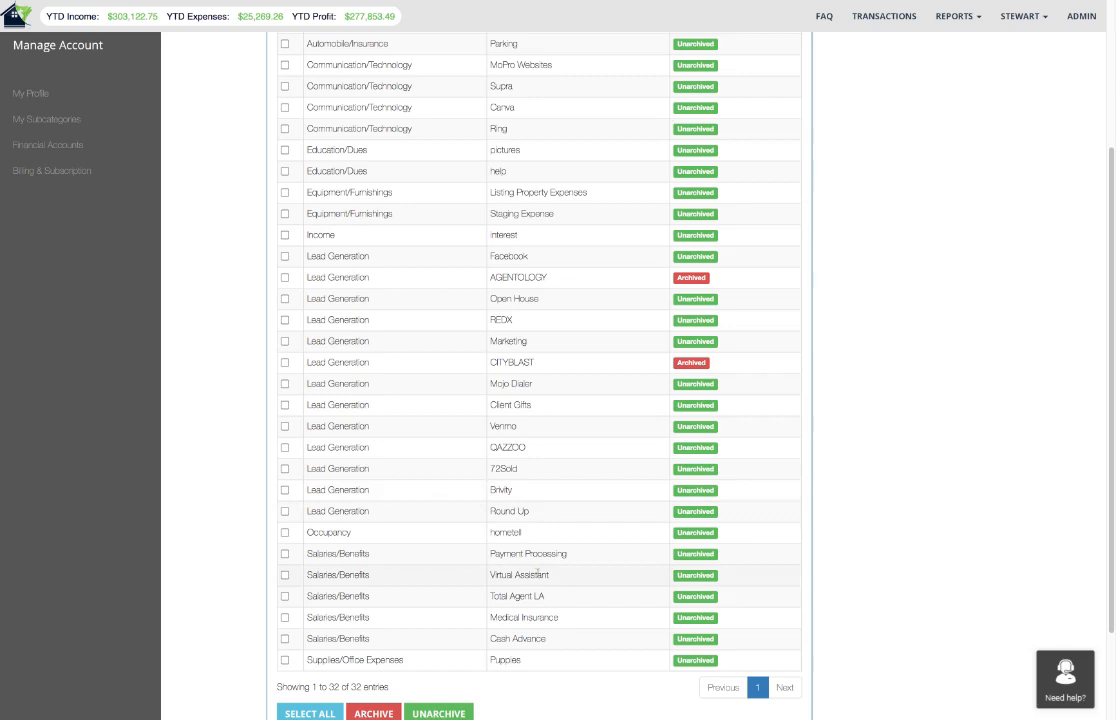
Archive the Brivity and Round Up subcategories under Lead Generation.
click(285, 490)
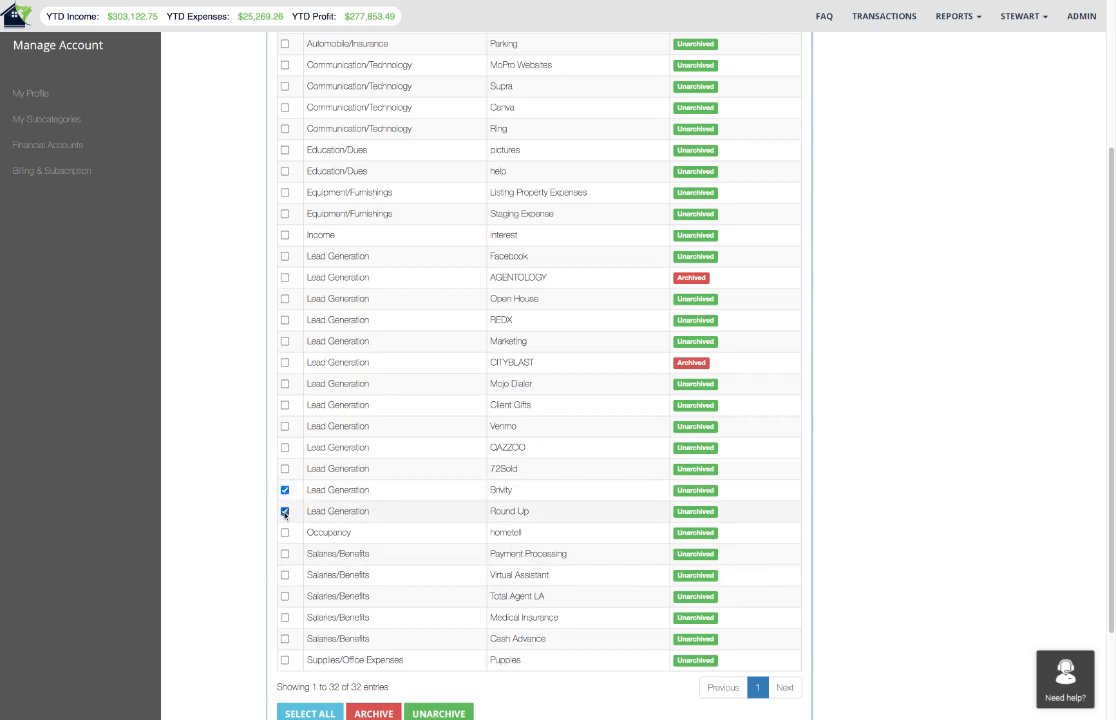
click(370, 712)
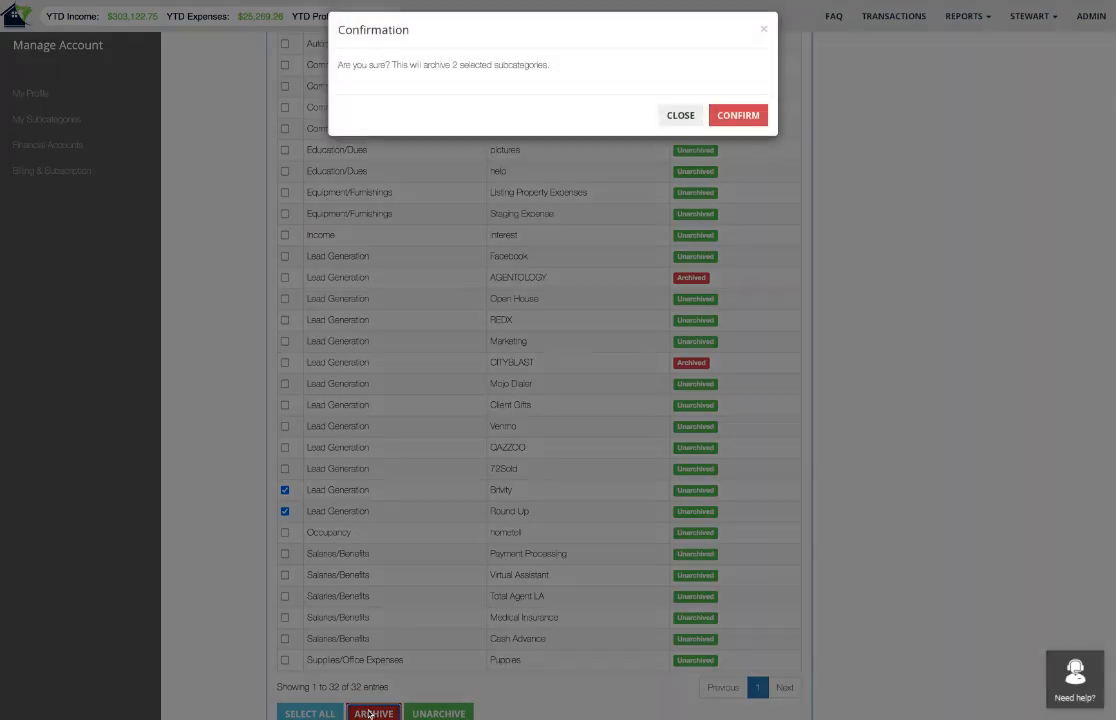
click(740, 116)
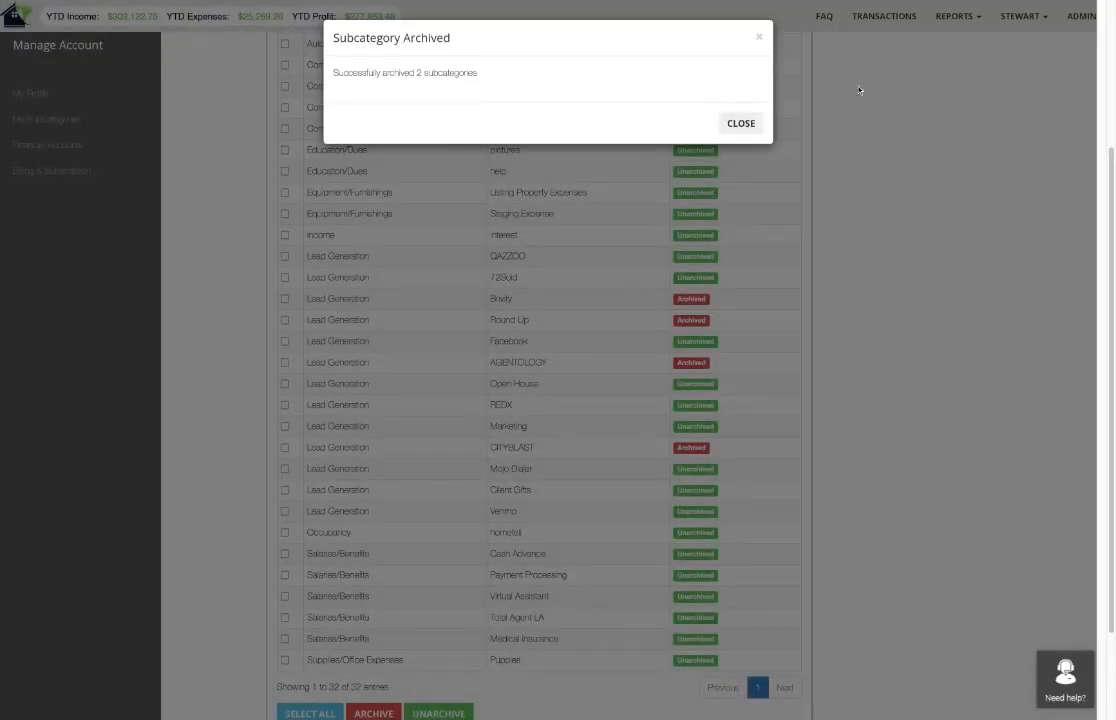
click(740, 123)
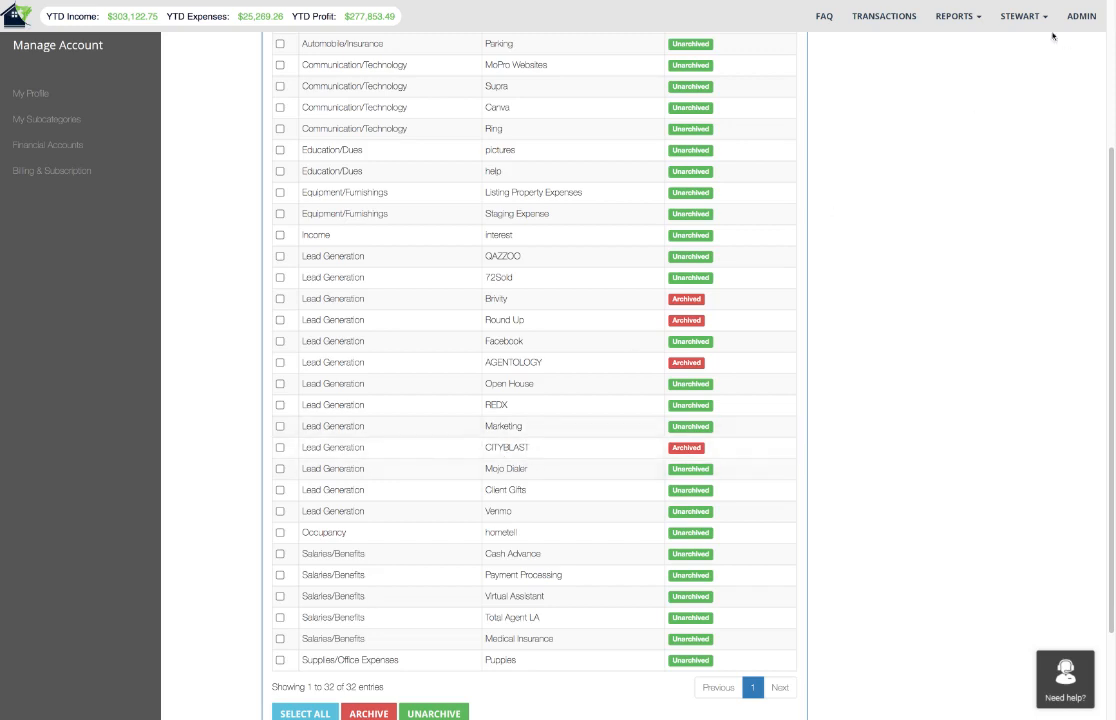
Search the transactions across all accounts for income and open the details of the newest matching commission transaction.
click(880, 17)
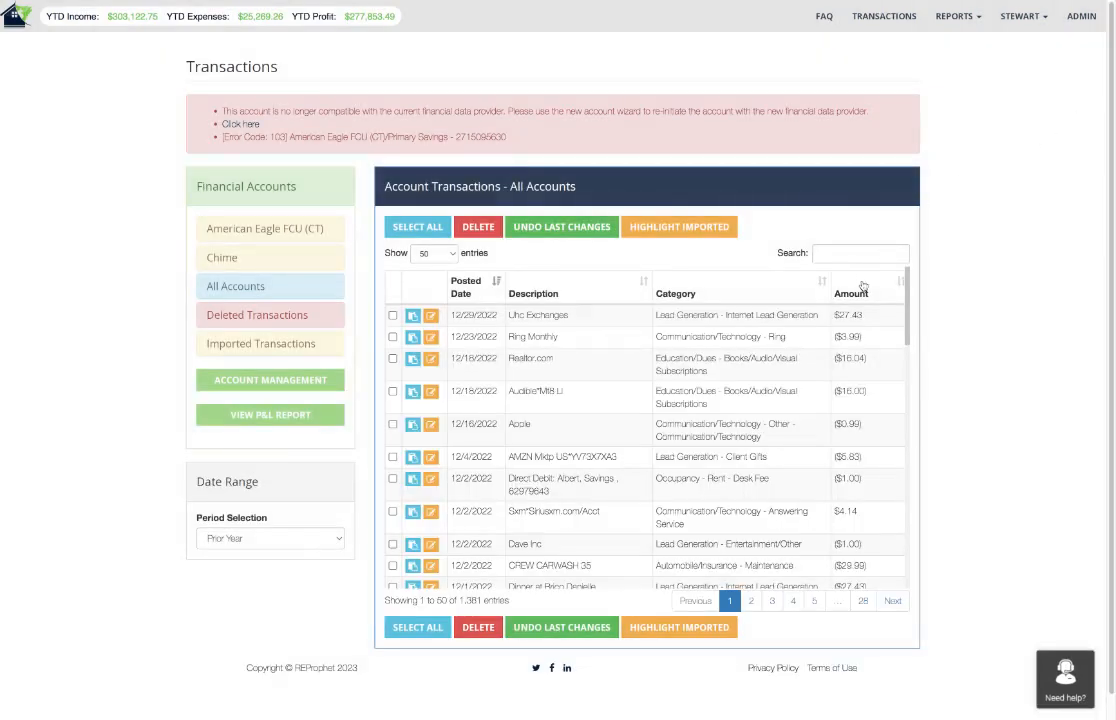
scroll(862, 270, down, 1)
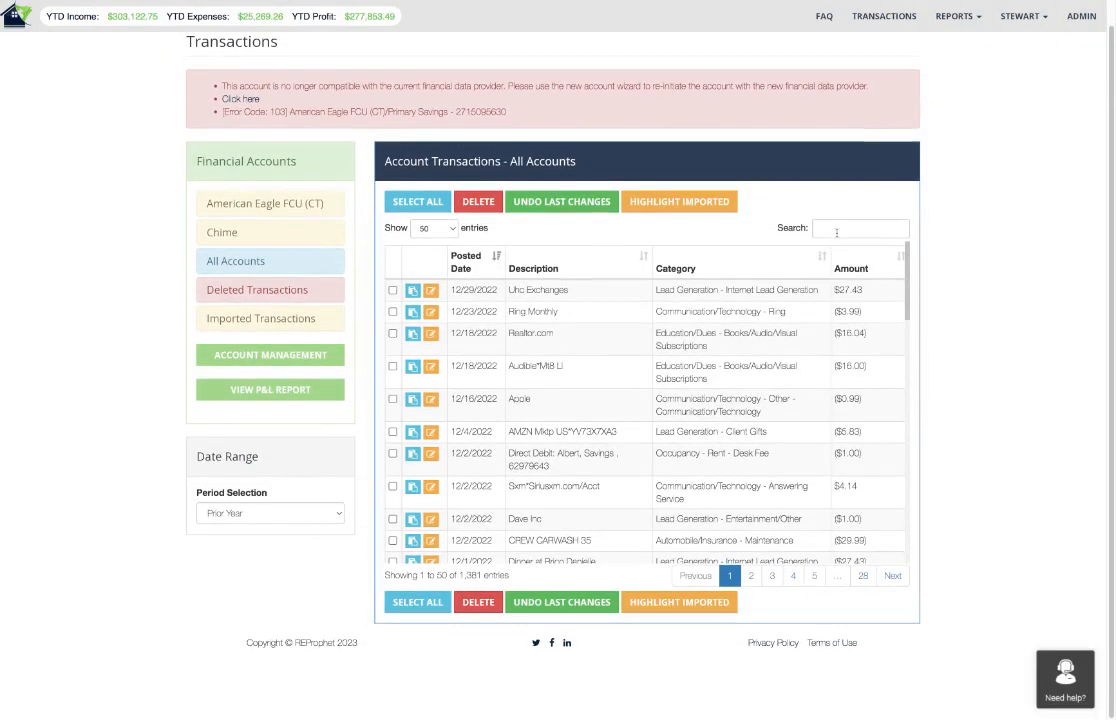
click(836, 231)
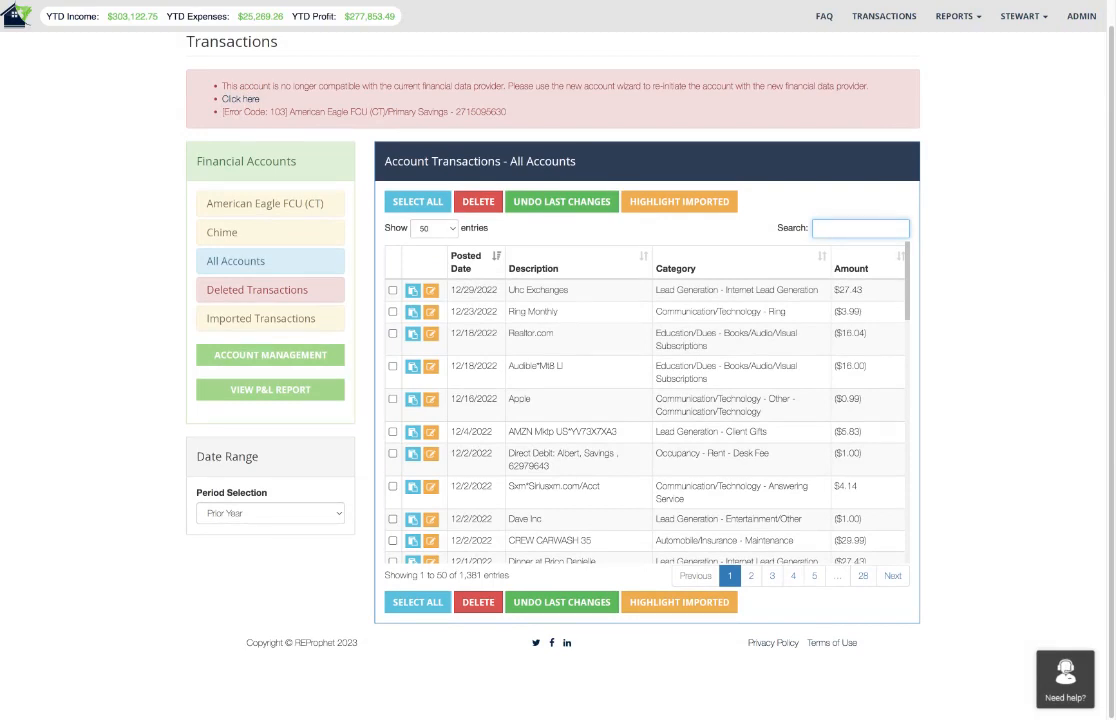
text(income)
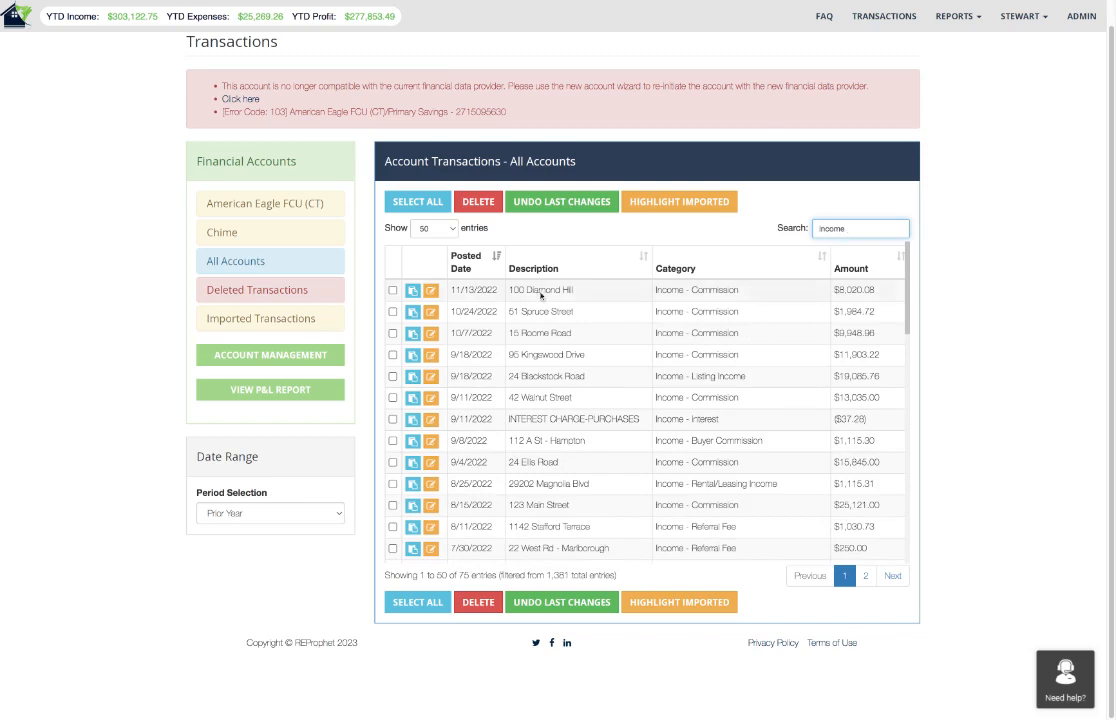
click(412, 291)
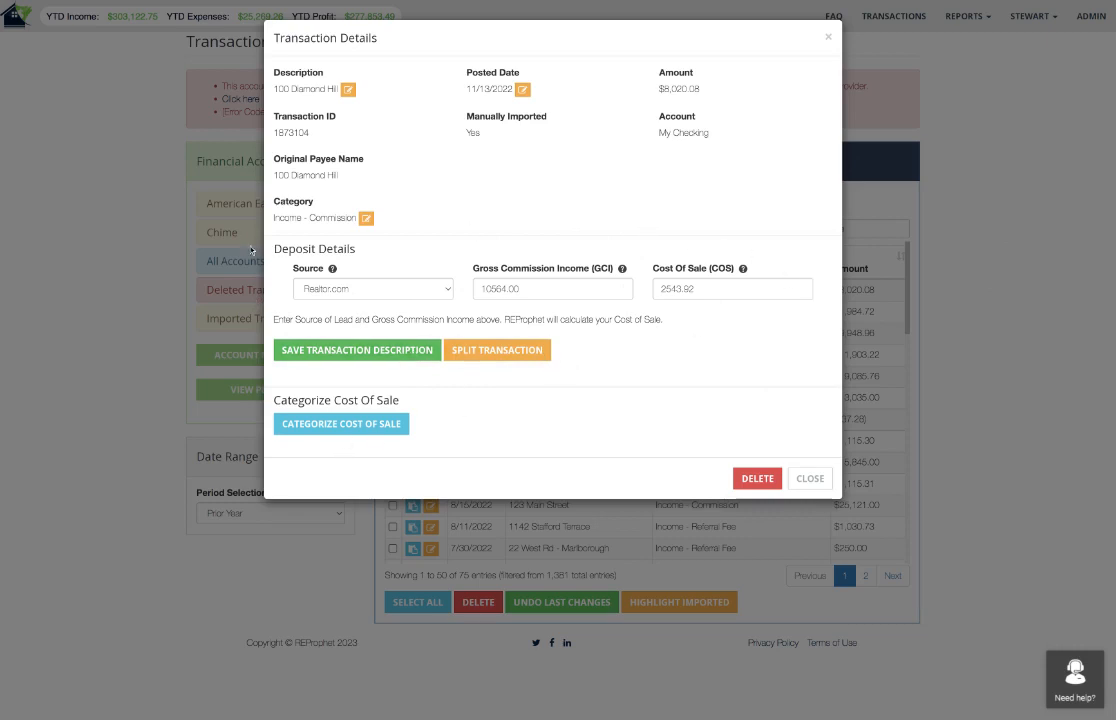
Start categorizing the commission's cost of sale with an amount of 250 under Subtract Expense.
click(320, 427)
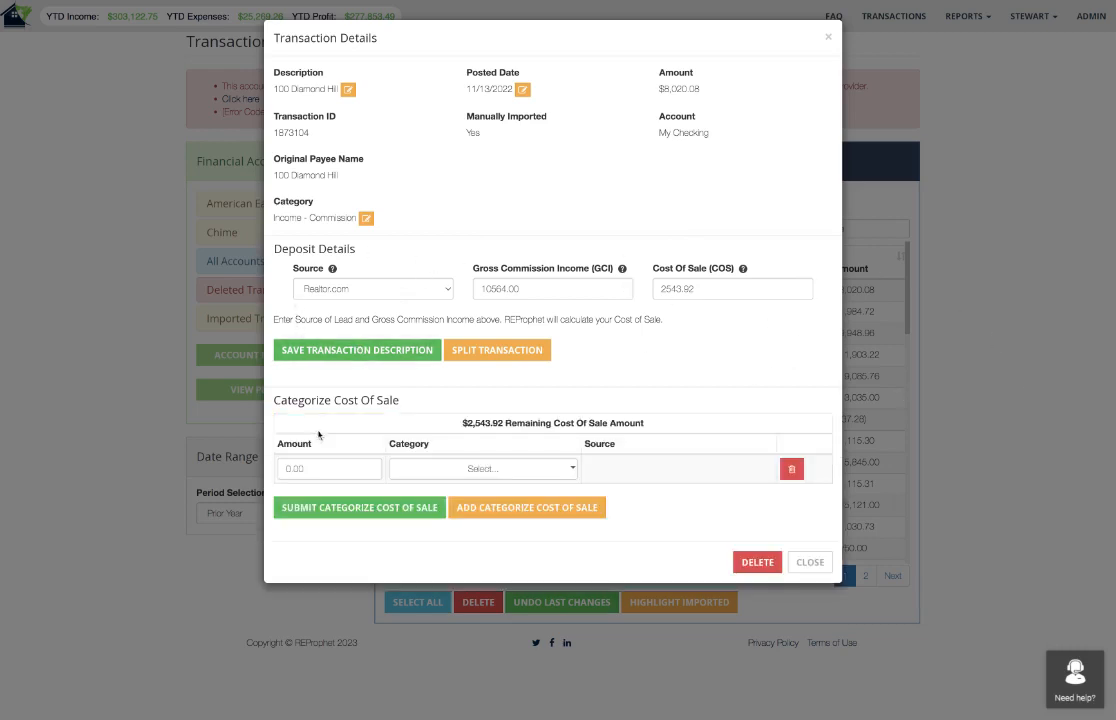
click(315, 469)
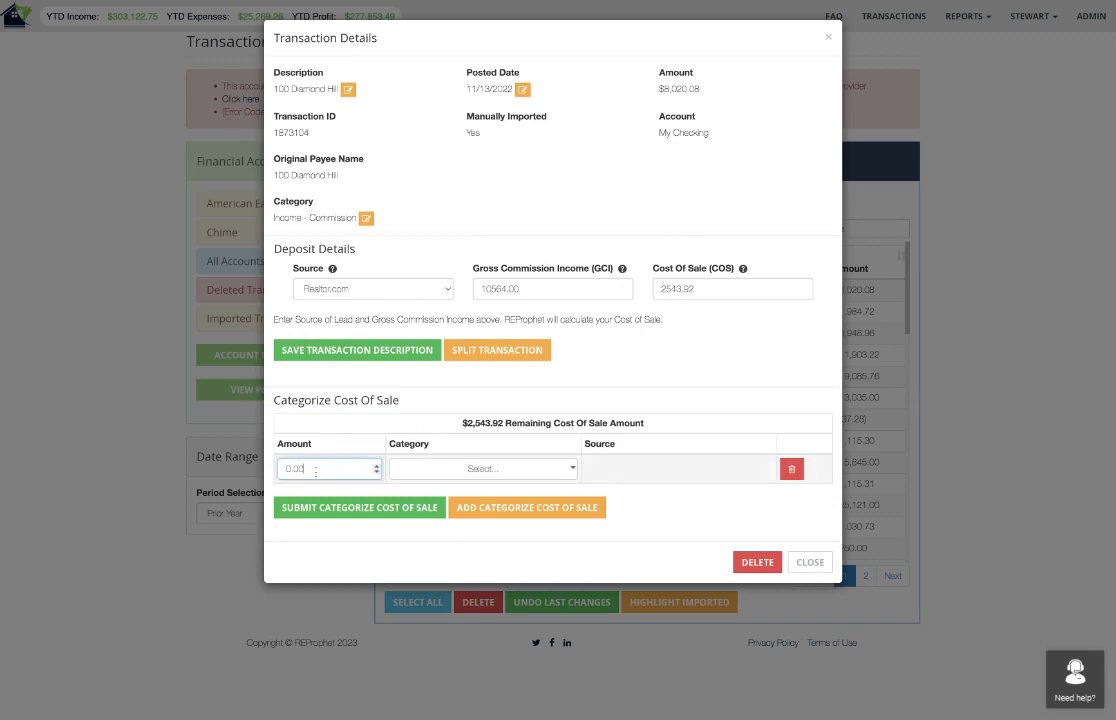
double_click(315, 469)
text(250)
click(644, 85)
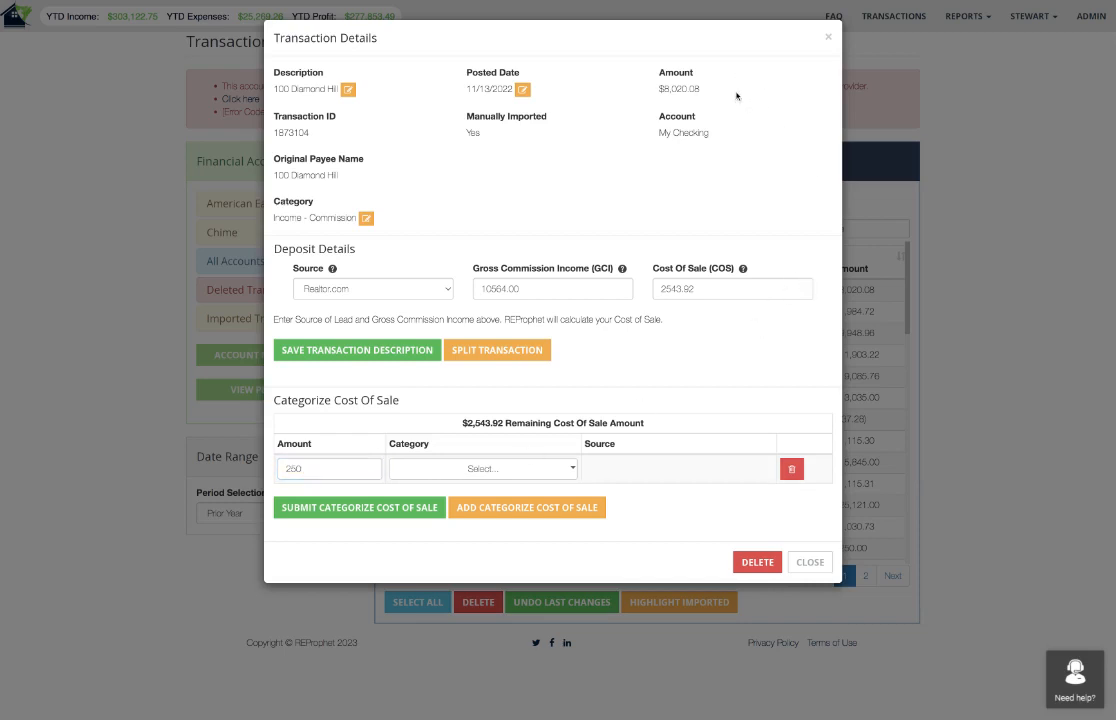
click(486, 467)
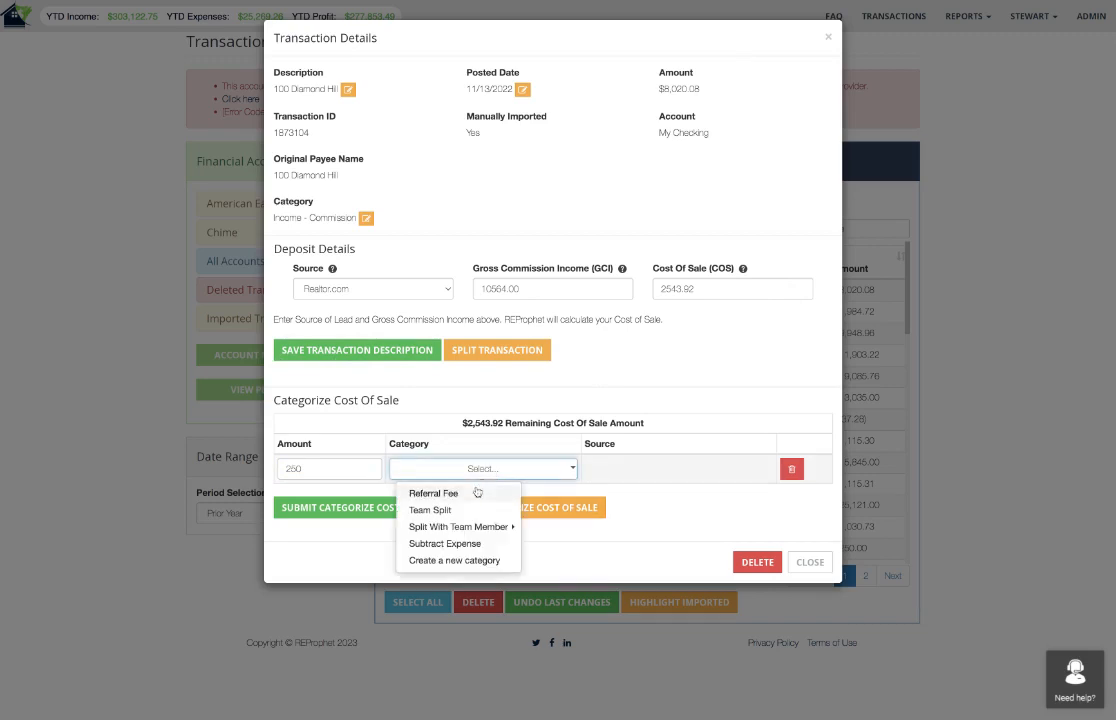
click(440, 543)
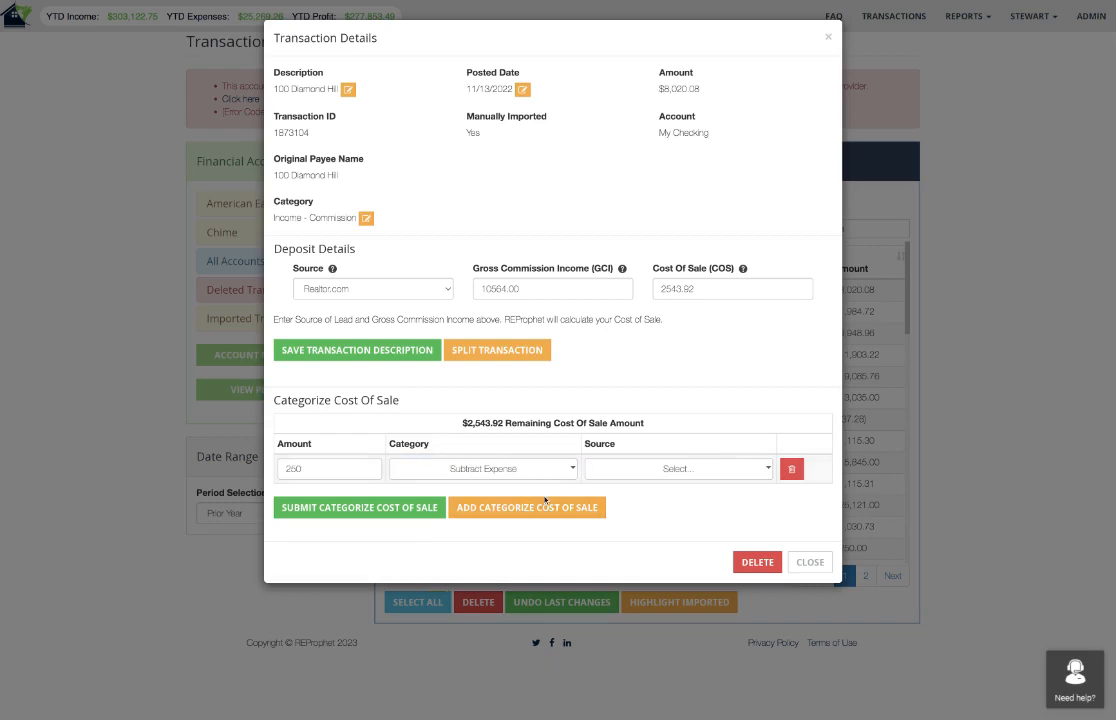
click(513, 474)
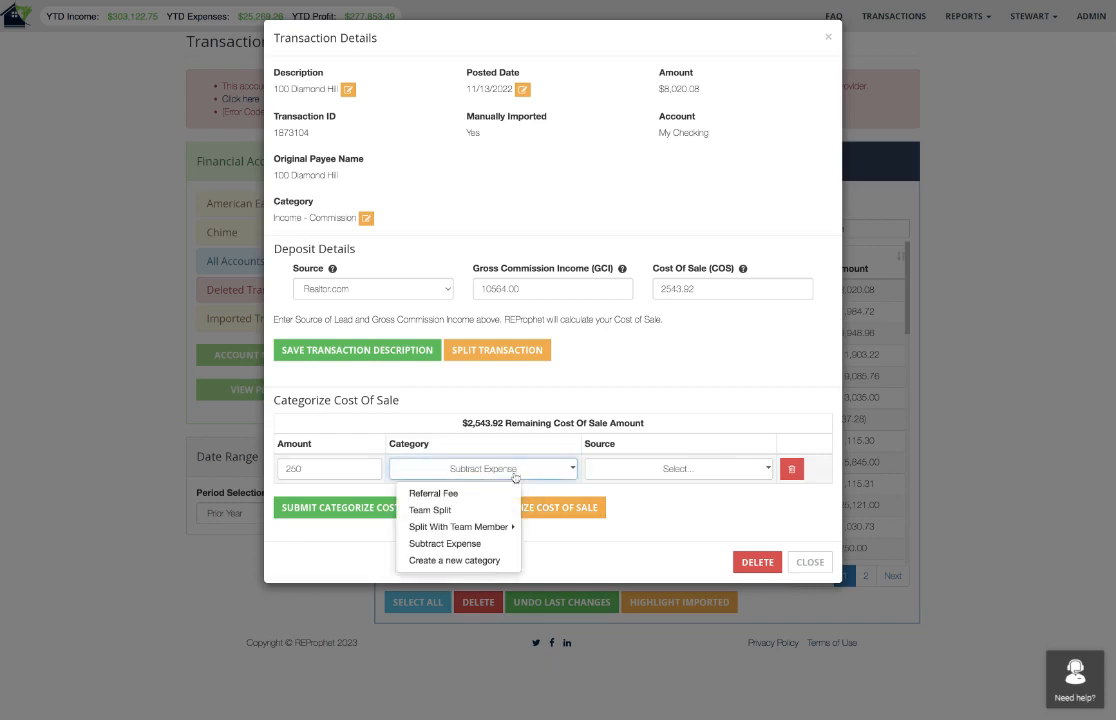
click(436, 545)
Set the source of the 250 expense to Salaries/Benefits - Professional Services and submit the cost of sale categorization.
click(688, 477)
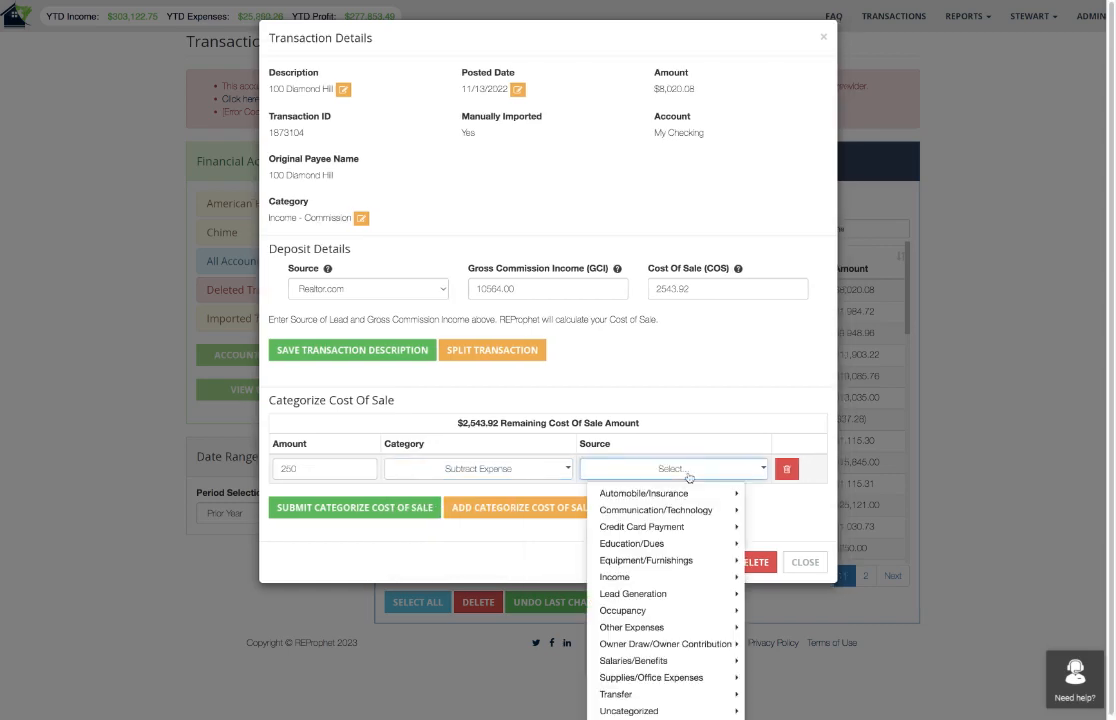
click(640, 660)
scroll(635, 660, down, 1)
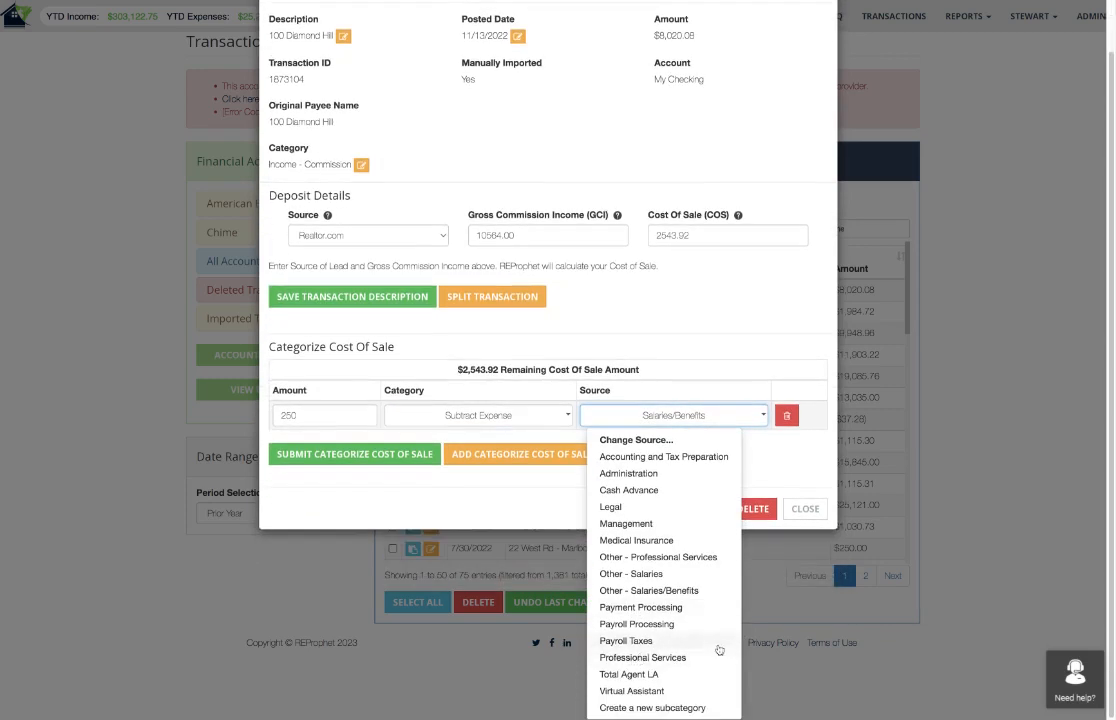
click(658, 658)
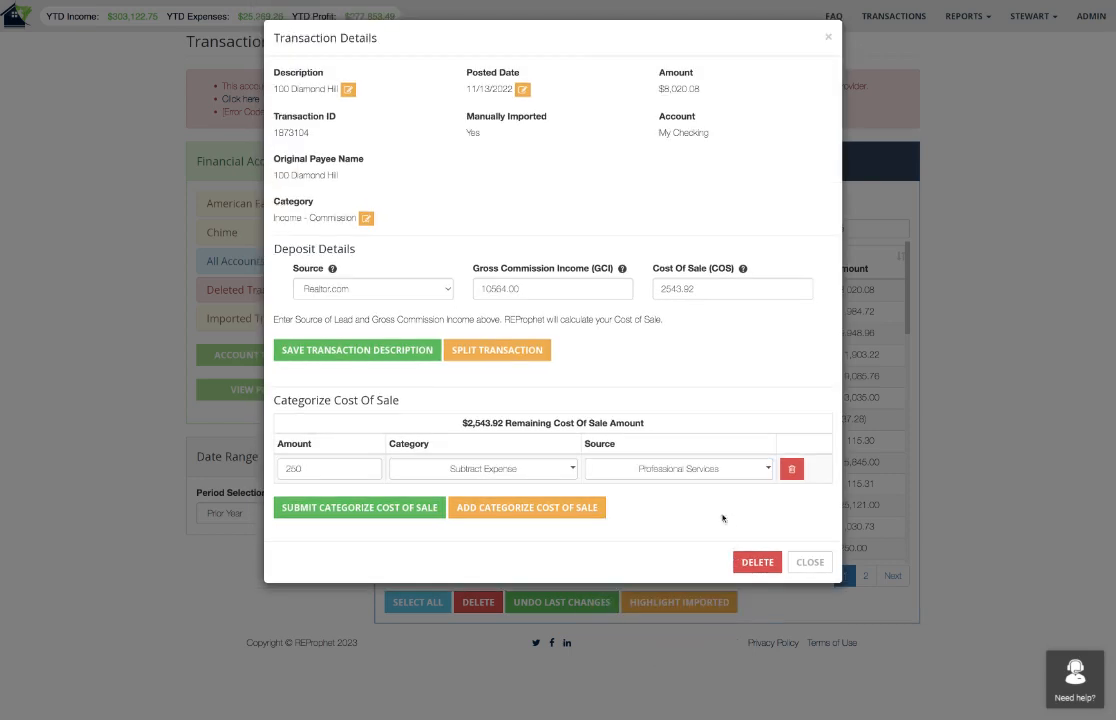
click(292, 510)
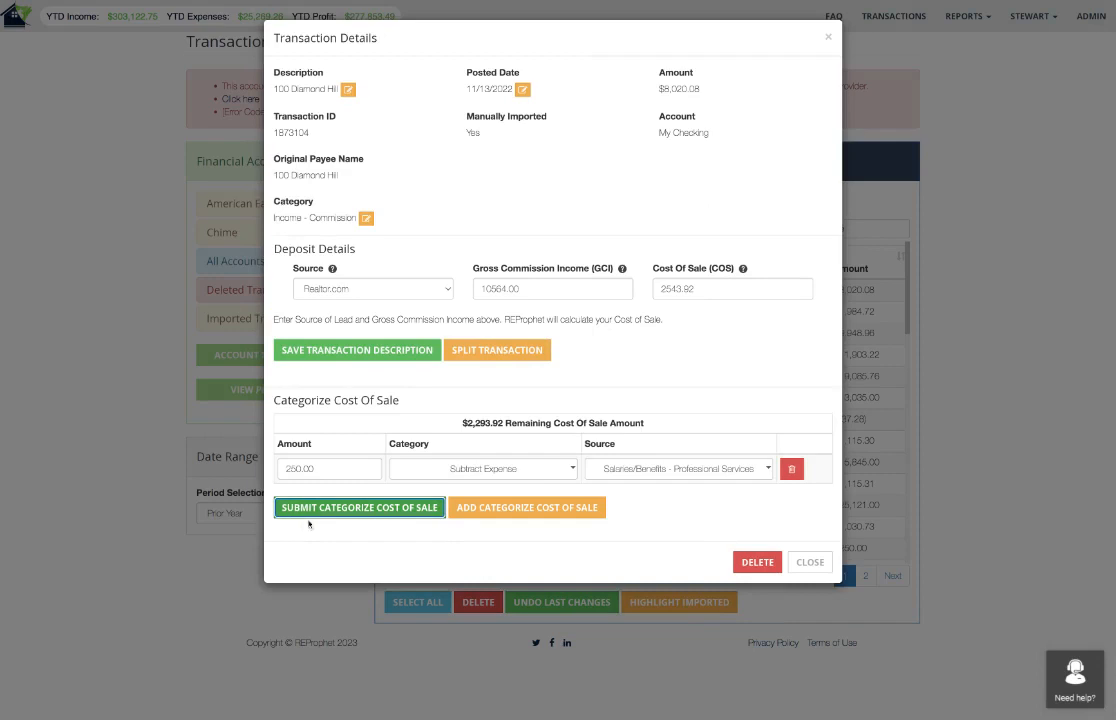
drag(505, 424, 463, 424)
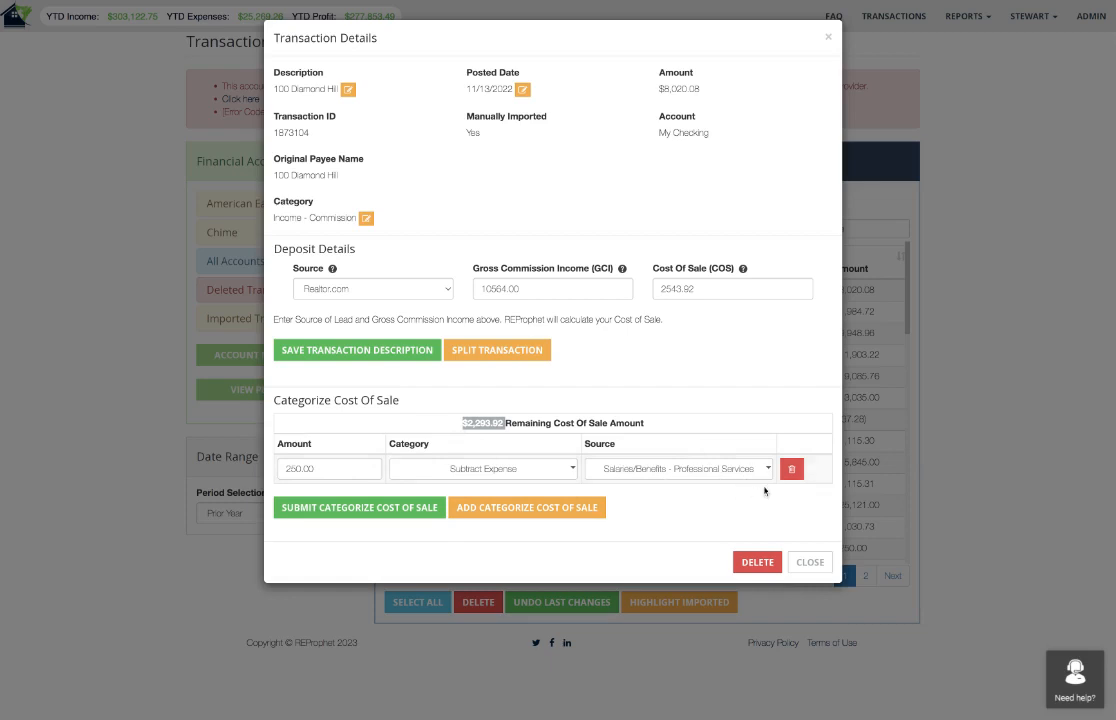
Add a second cost of sale entry of 1000 as Split With Team Member, choosing the listed team member, and submit it.
click(557, 509)
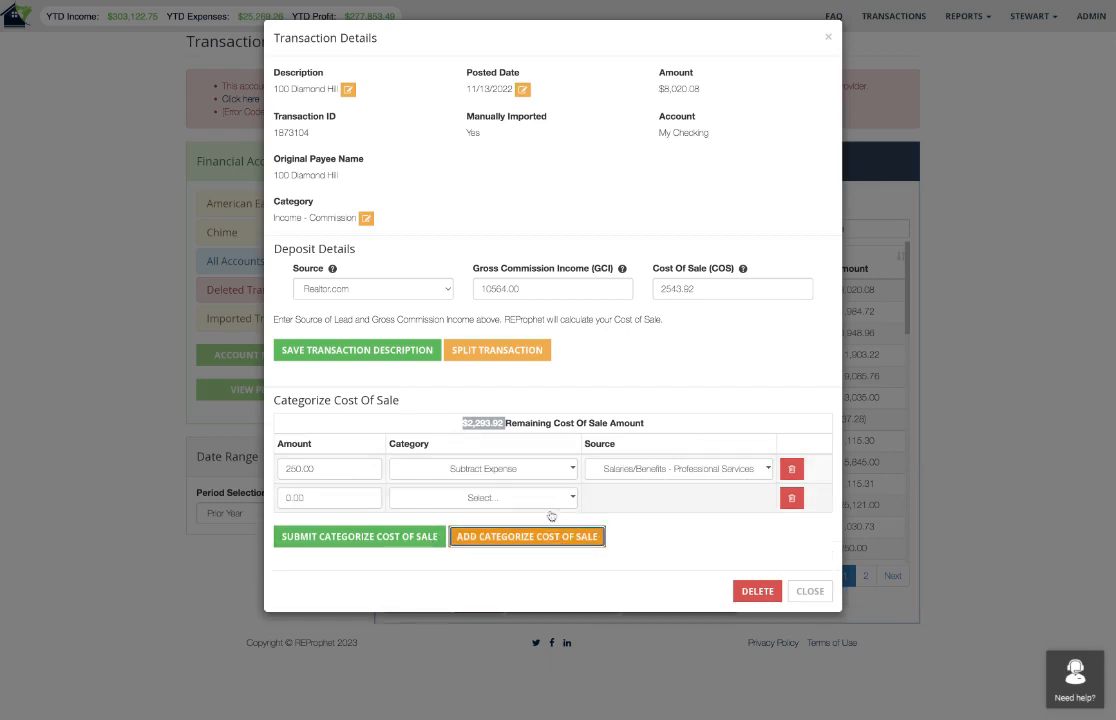
click(310, 497)
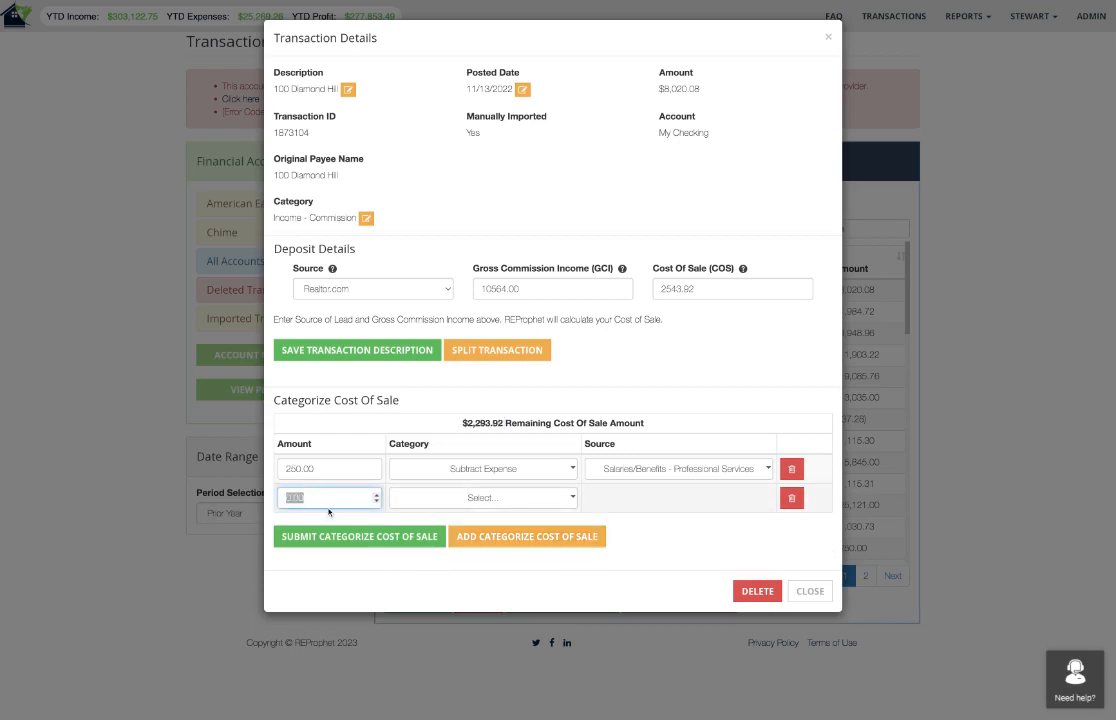
text(1000)
click(430, 498)
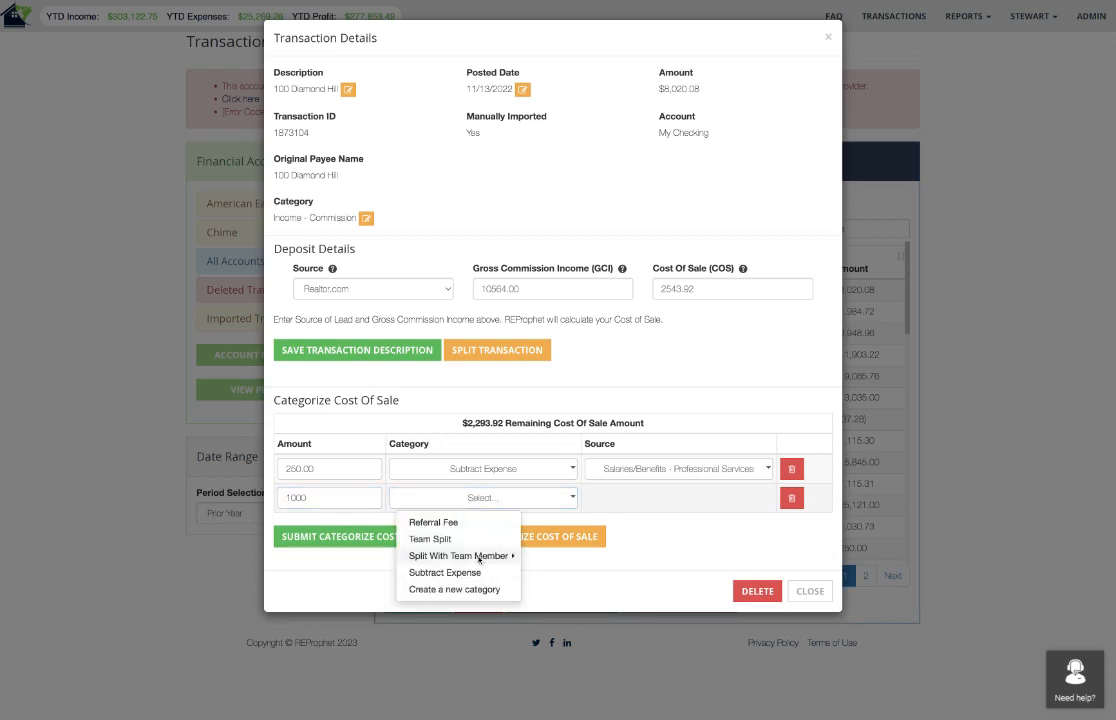
click(478, 556)
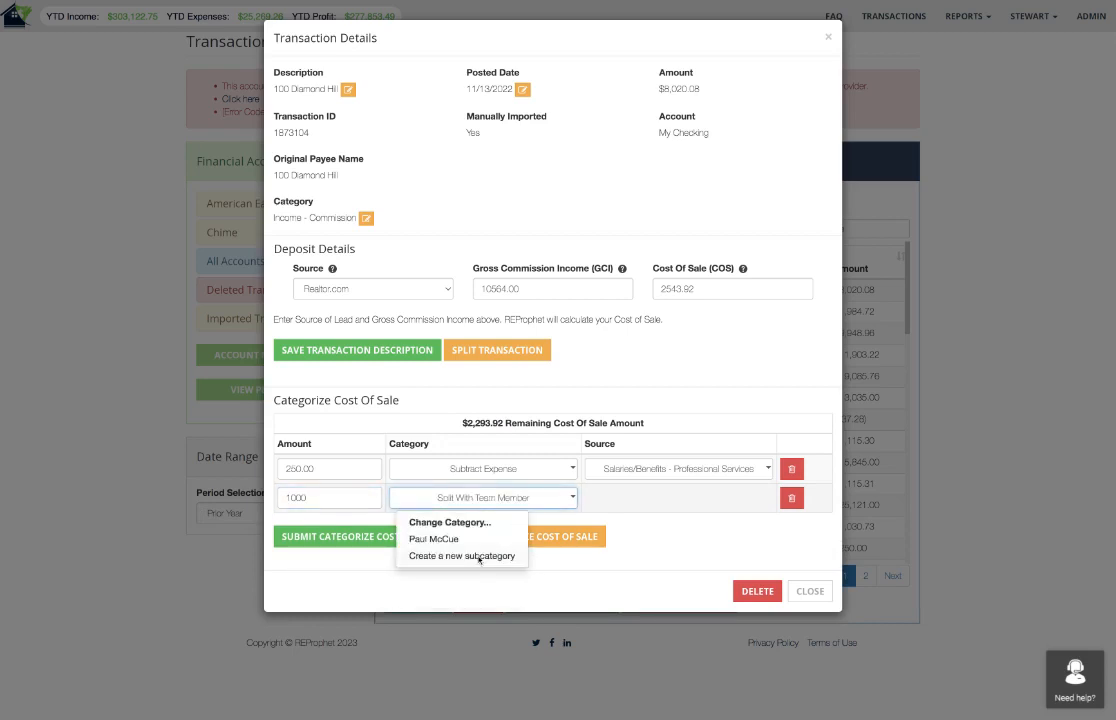
click(416, 540)
click(366, 538)
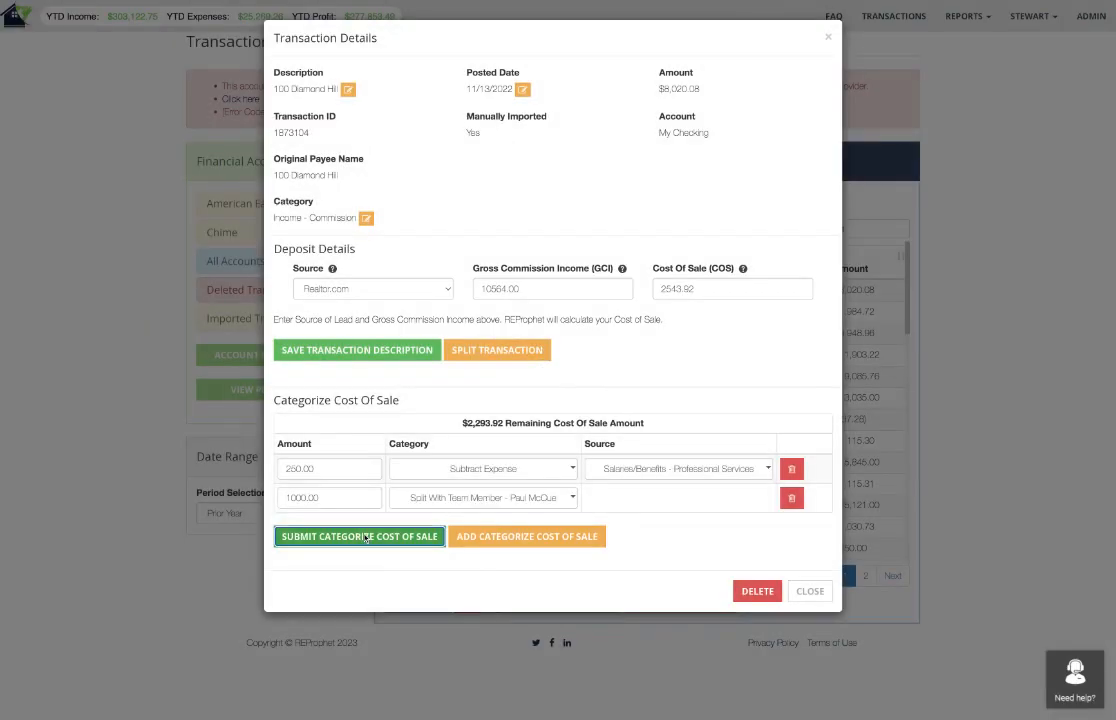
drag(506, 424, 462, 424)
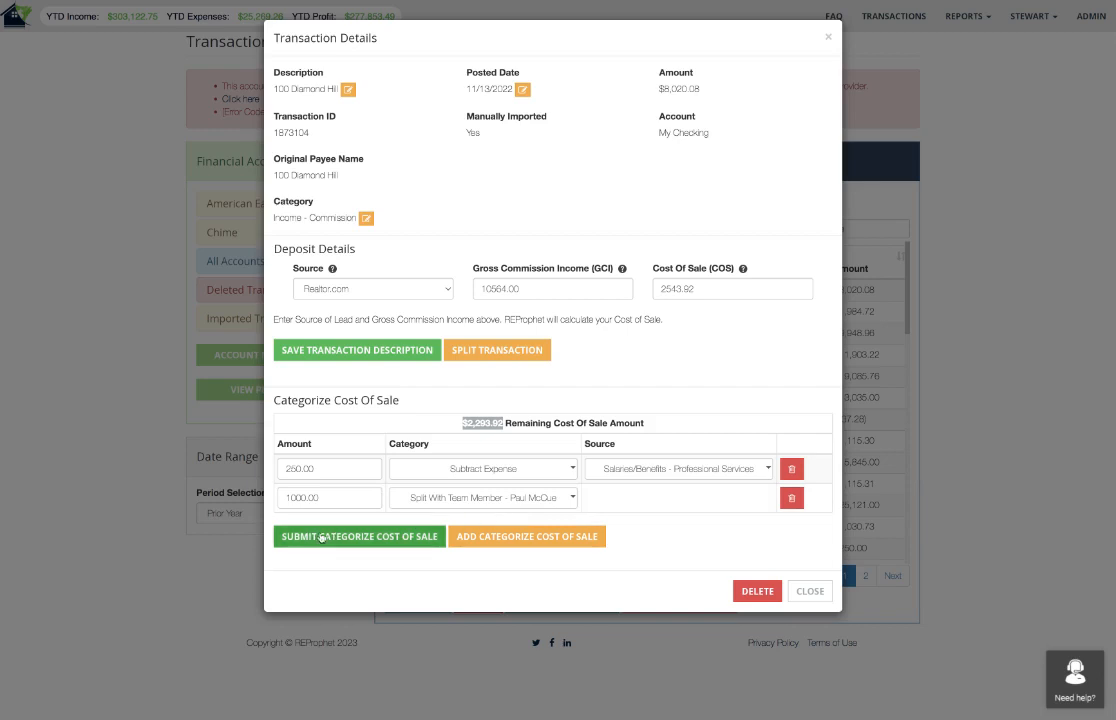
Add a third cost of sale entry of 1500 categorized as Team Split and submit it.
click(559, 538)
click(548, 530)
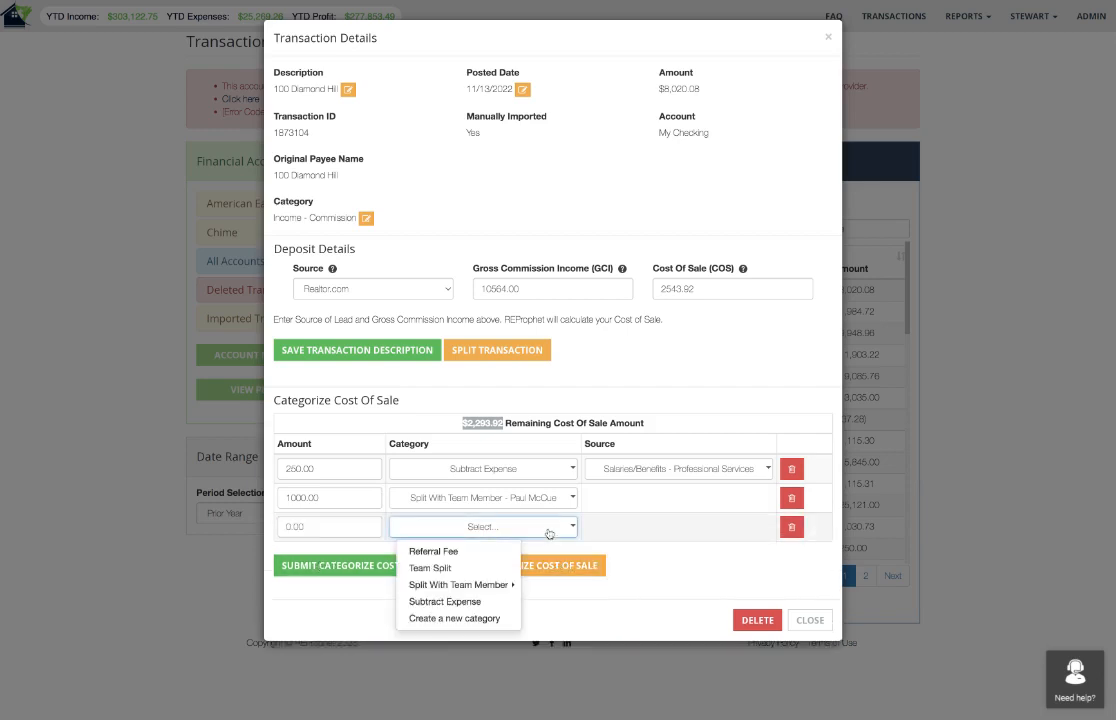
click(432, 567)
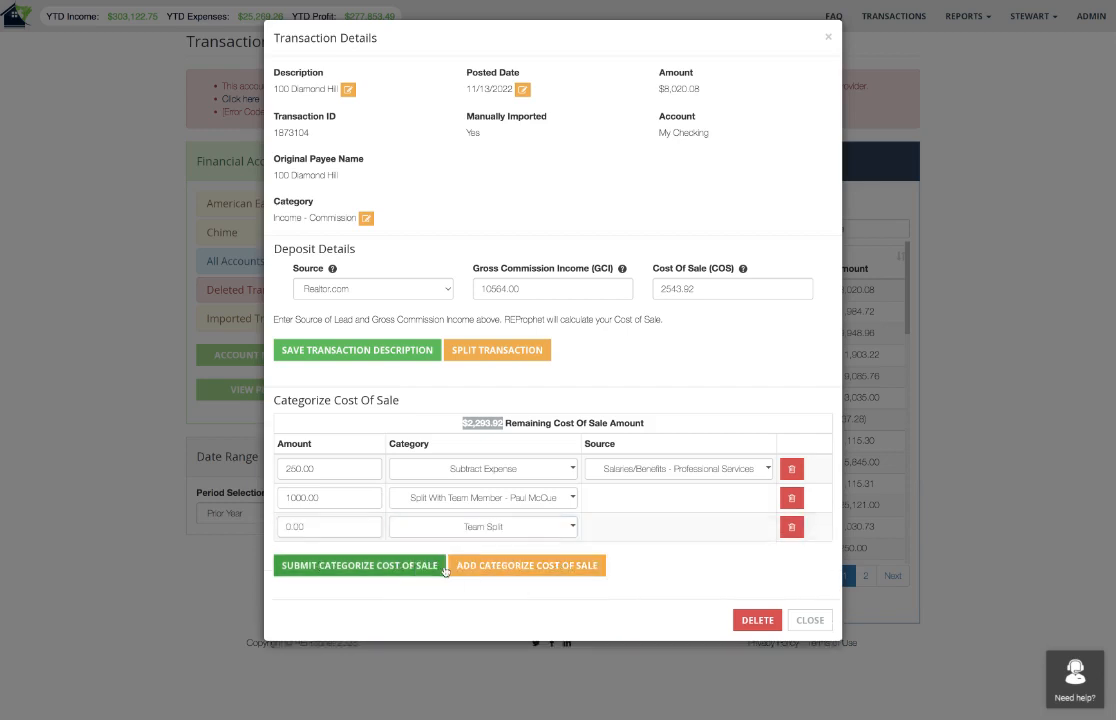
click(339, 527)
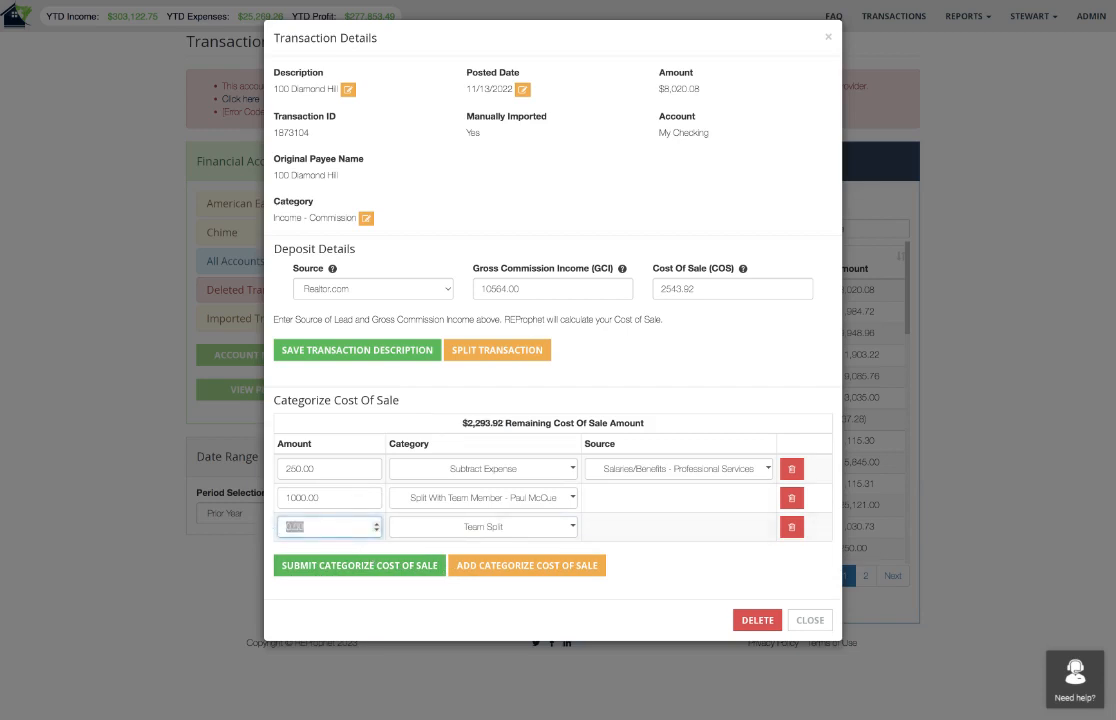
text(1500)
click(380, 567)
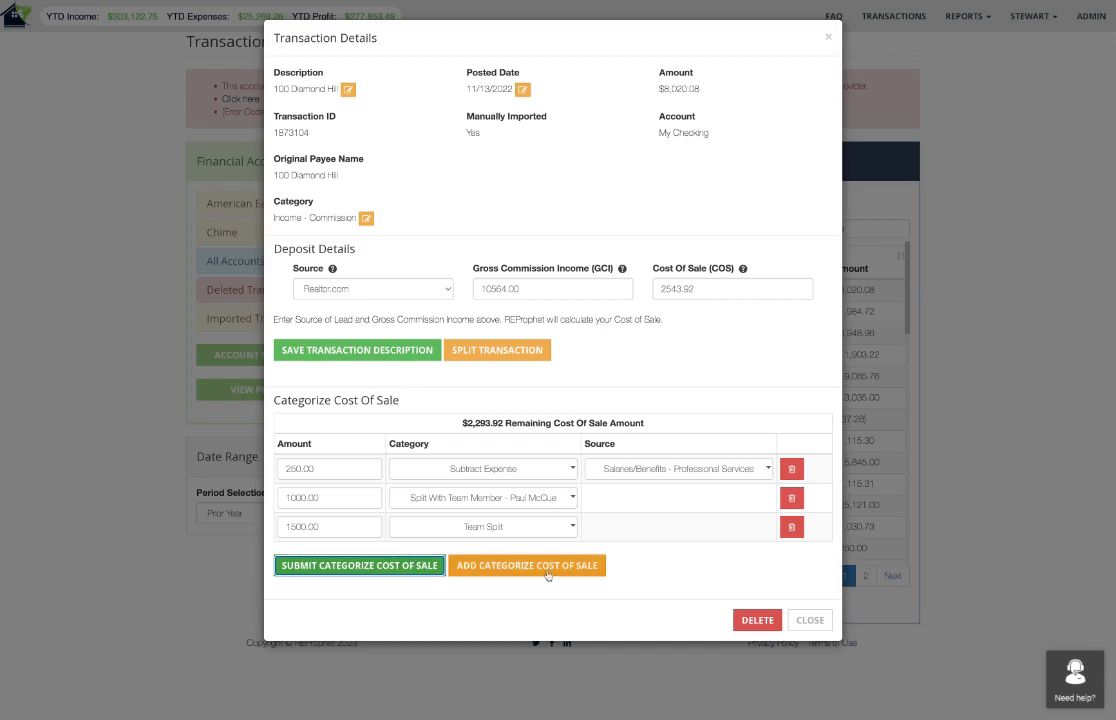
Add a fourth cost of sale entry of 25 categorized as Subtract Expense.
click(490, 567)
double_click(333, 554)
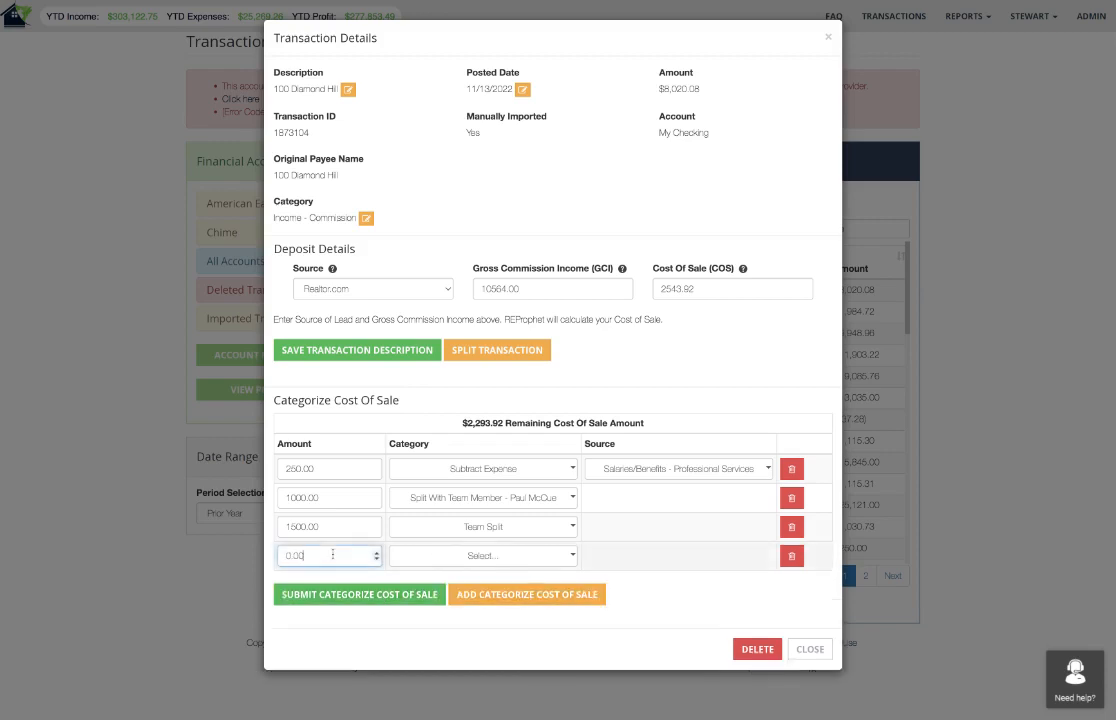
text(25)
click(453, 556)
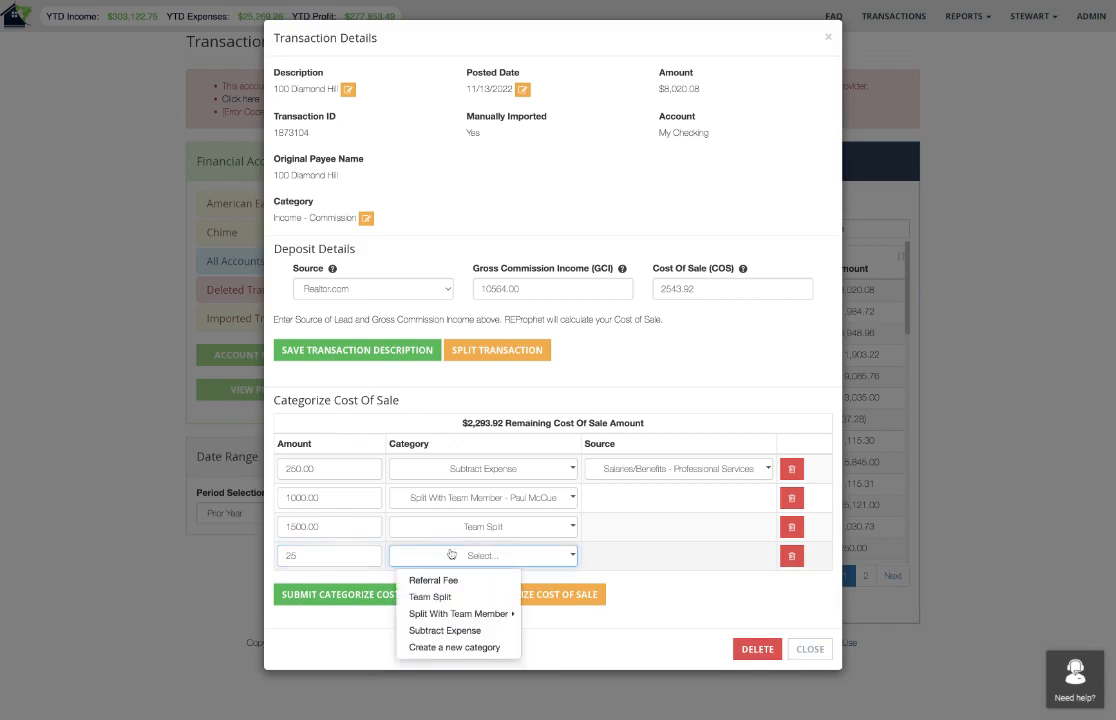
click(445, 631)
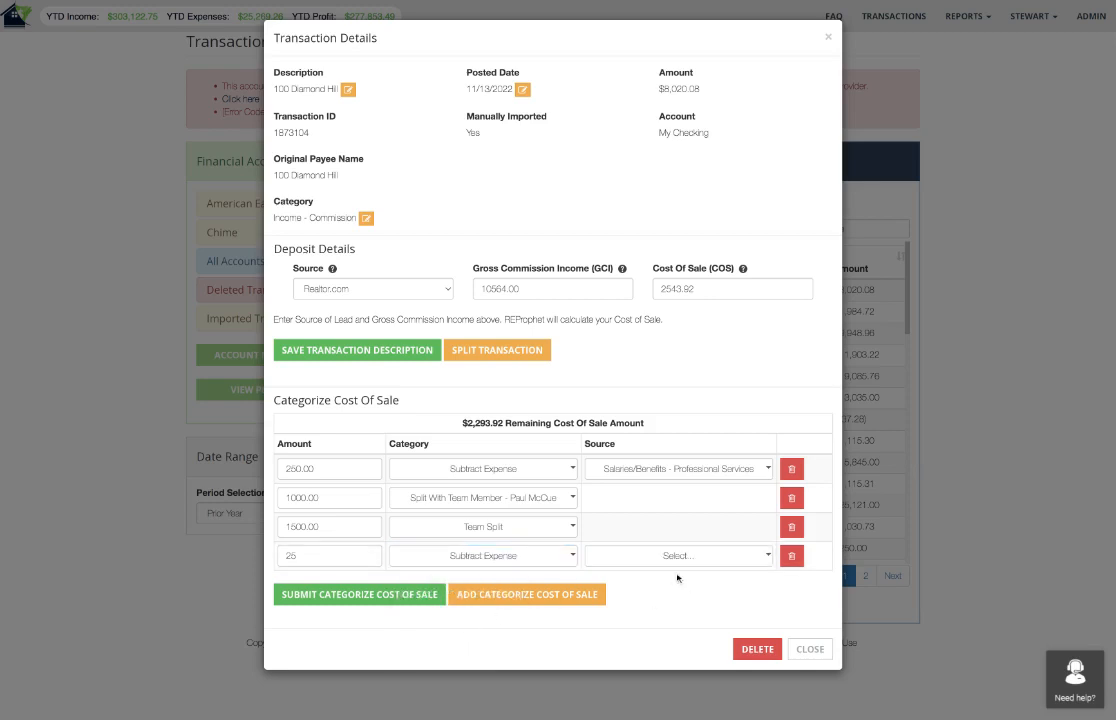
Set the source of the 25 expense to Other Expenses - Charitable Contributions and submit the cost of sale categorization.
click(675, 556)
scroll(680, 550, down, 2)
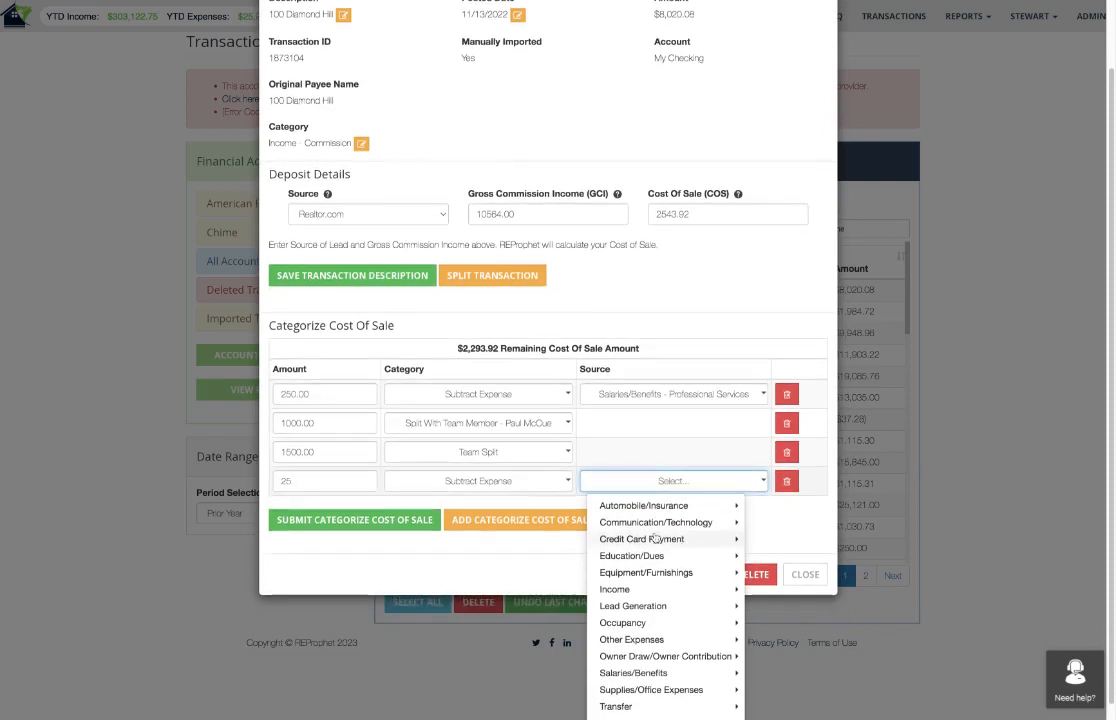
scroll(630, 550, down, 1)
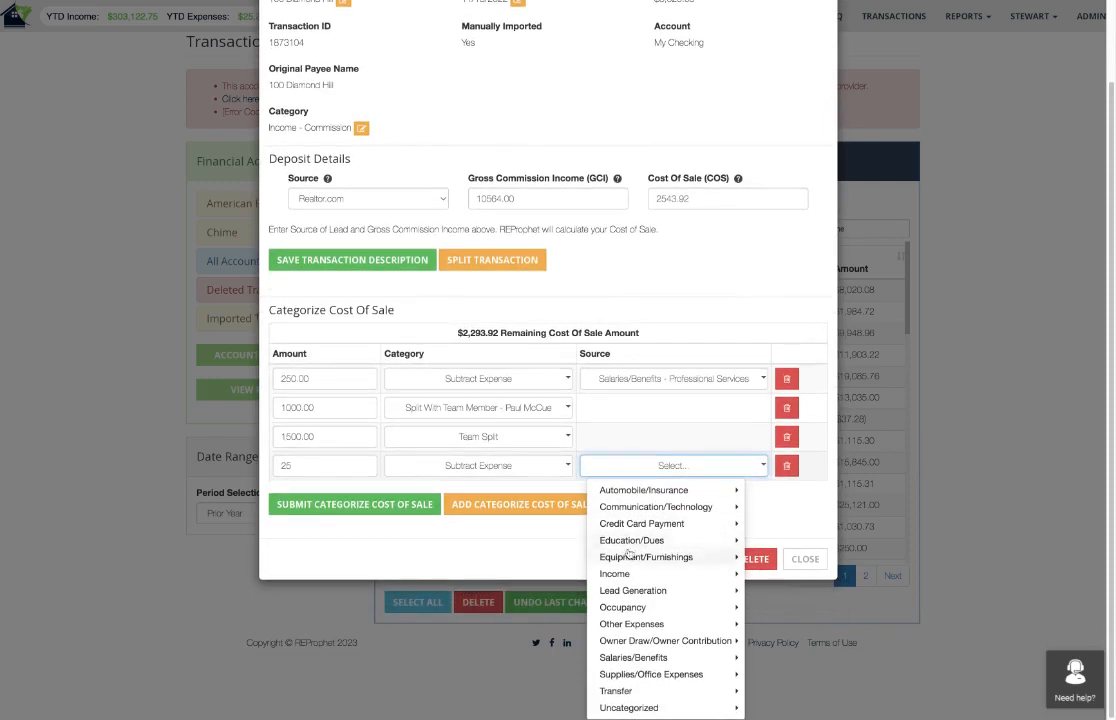
click(631, 624)
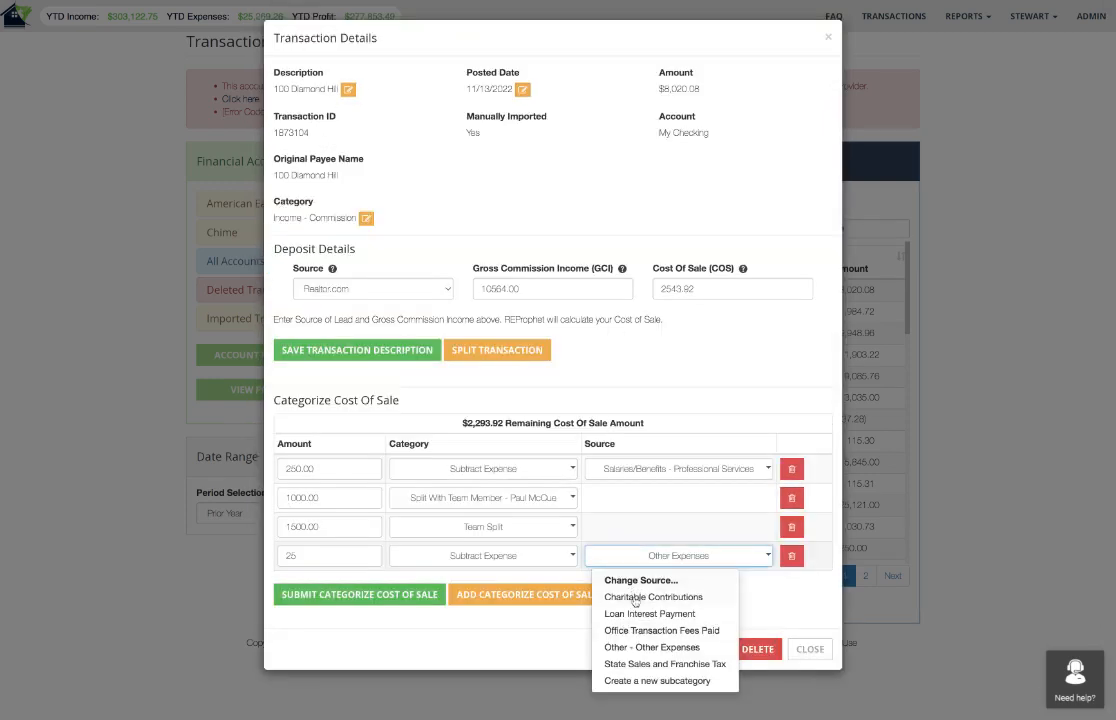
click(634, 598)
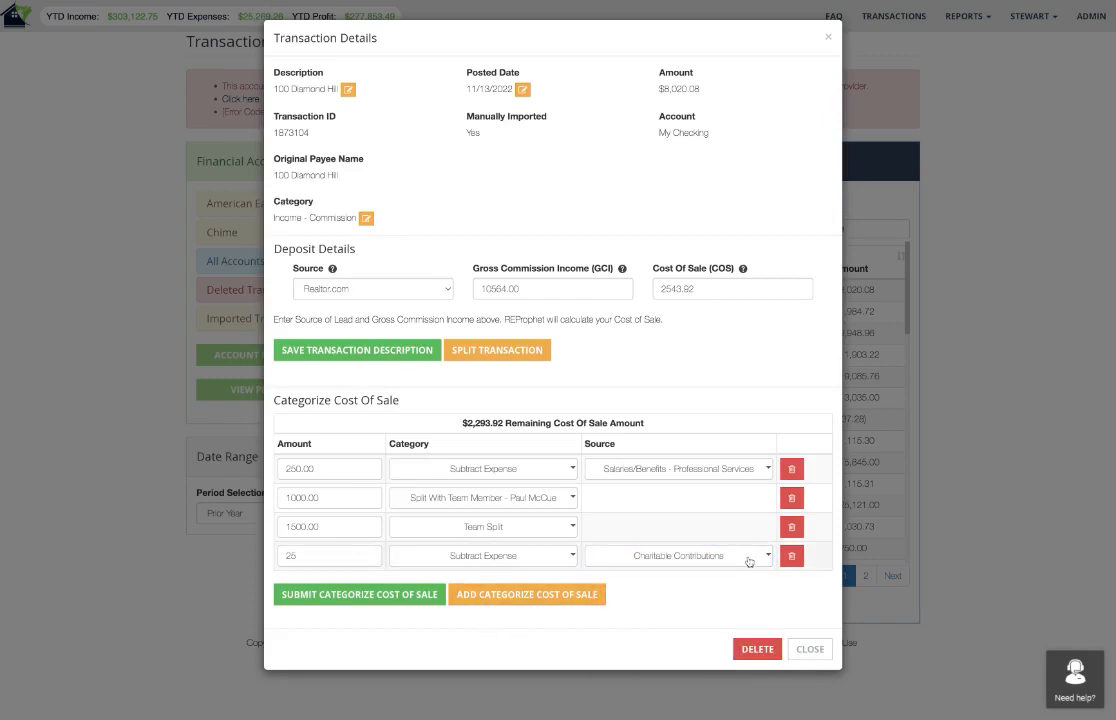
click(336, 596)
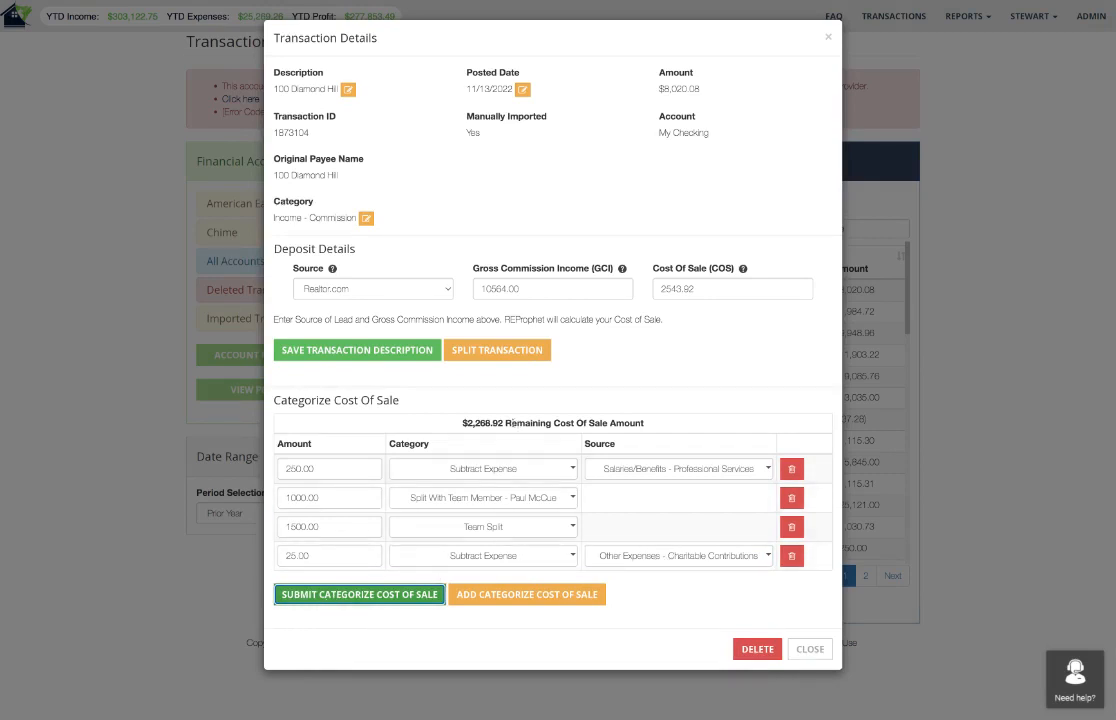
Check the remaining cost of sale amount, resubmit the categorization and close the transaction details.
drag(503, 424, 460, 423)
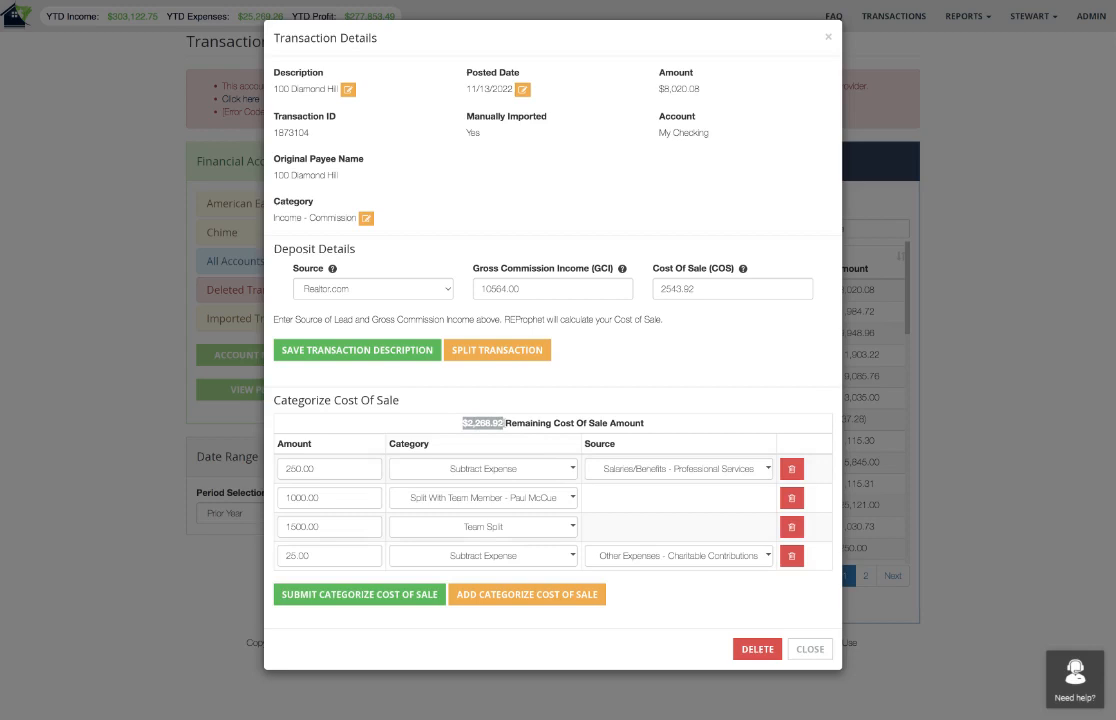
click(418, 435)
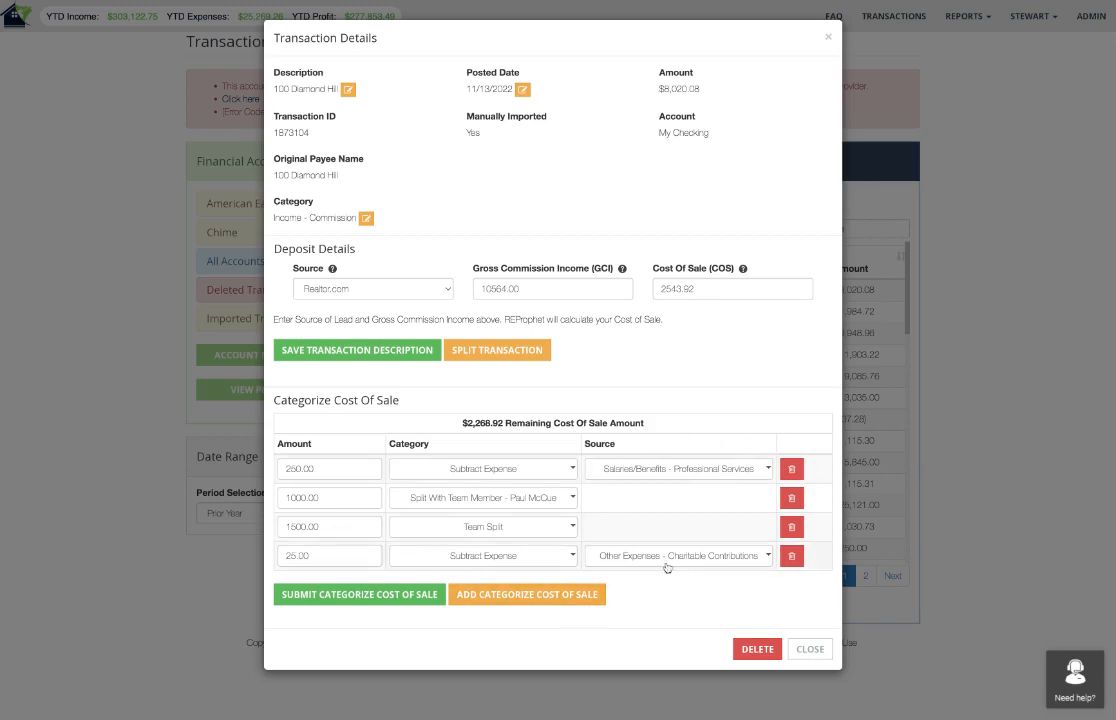
click(418, 600)
click(810, 649)
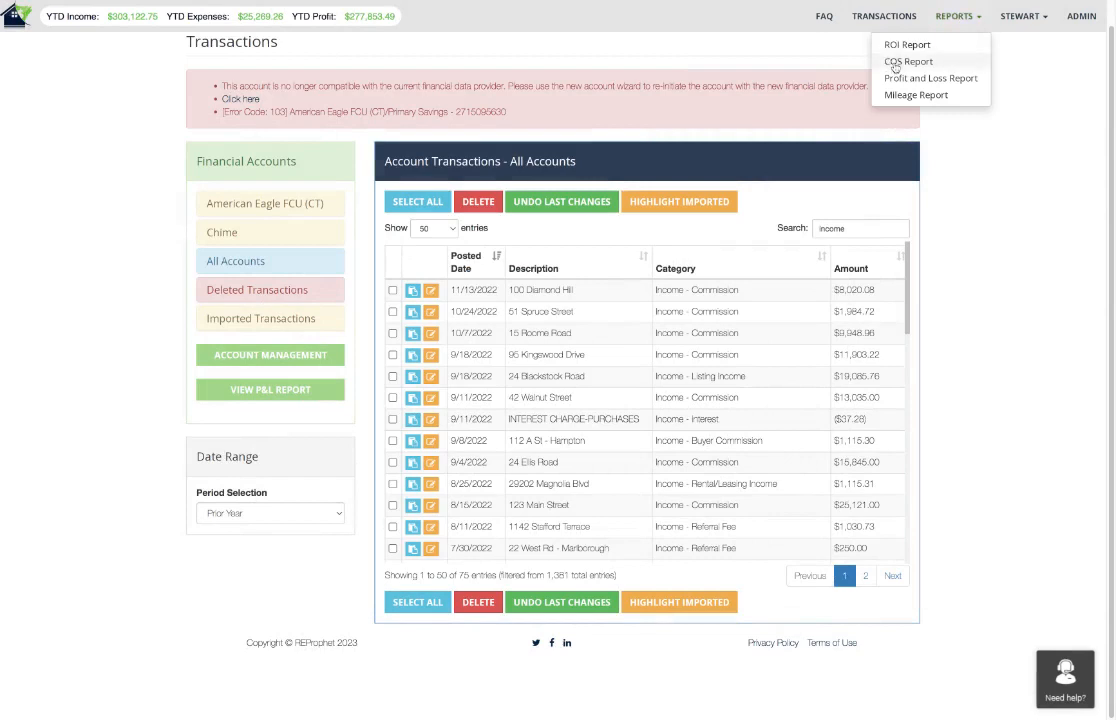
click(908, 61)
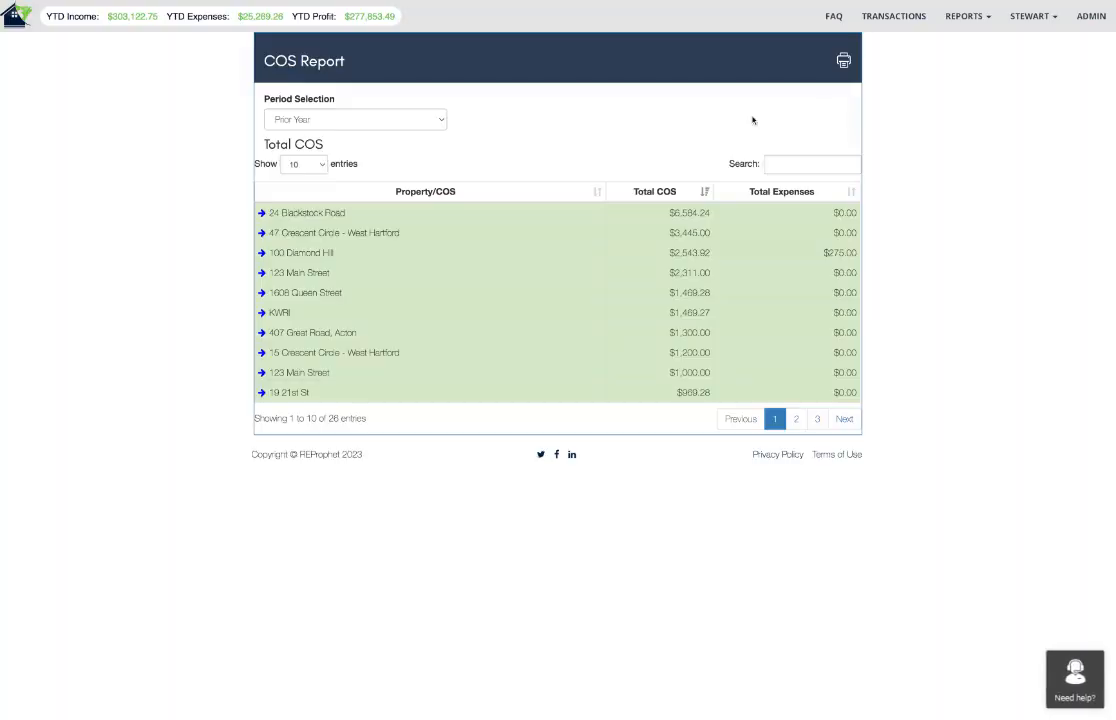
click(262, 253)
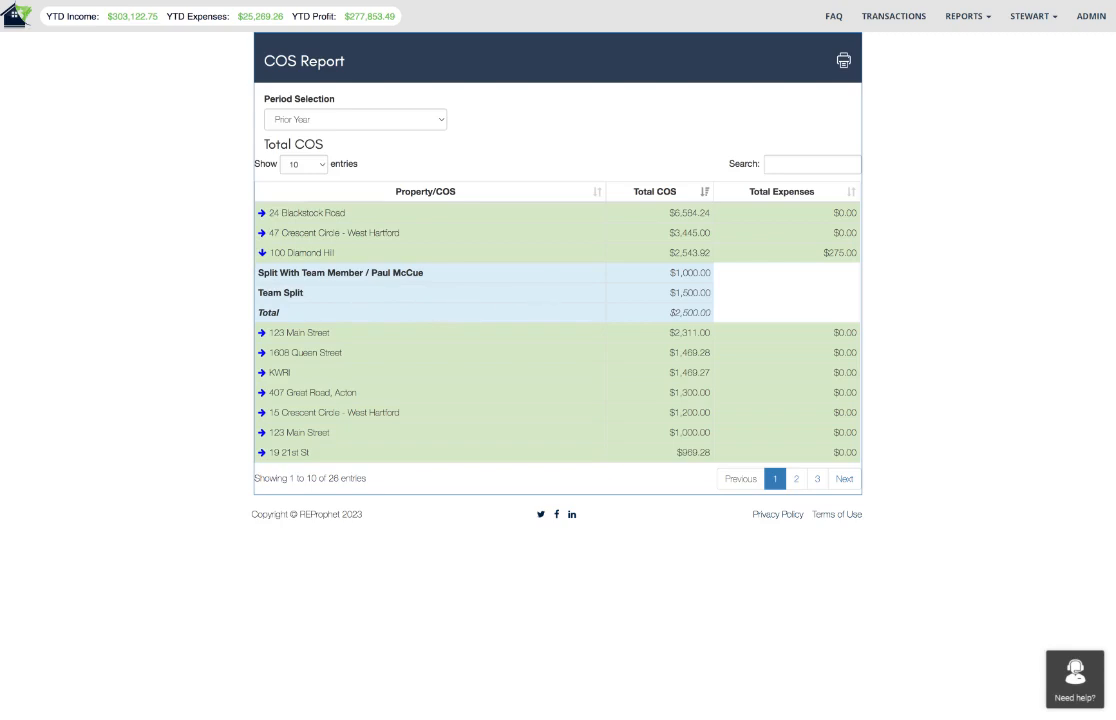
drag(816, 254, 857, 253)
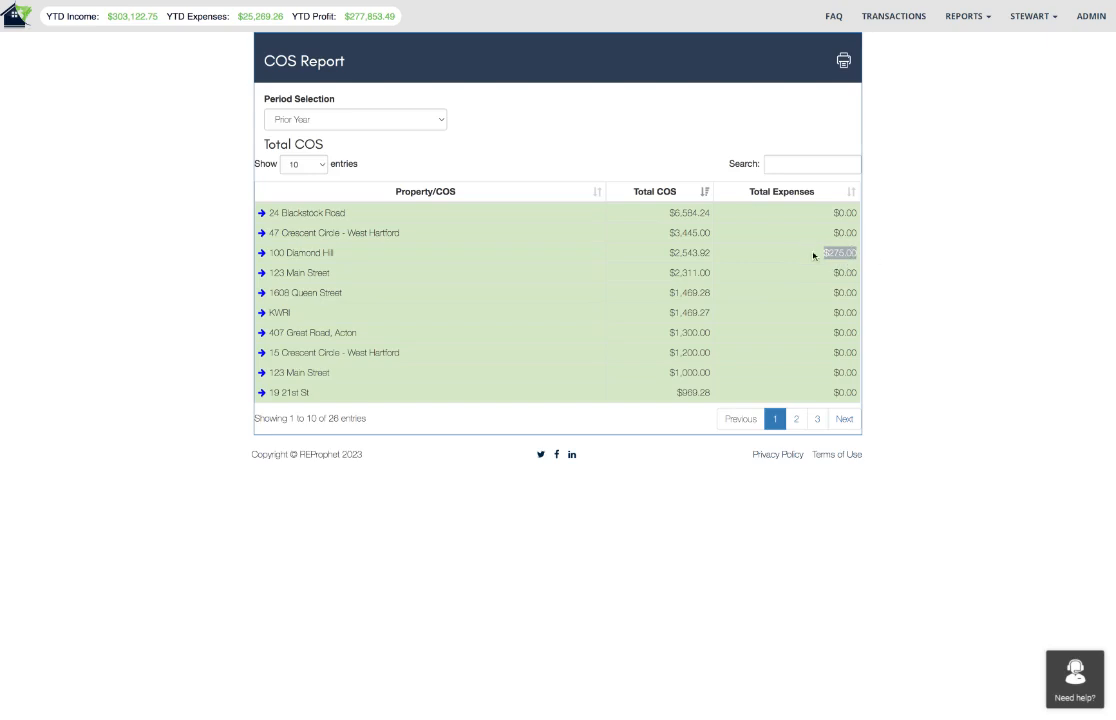
click(742, 256)
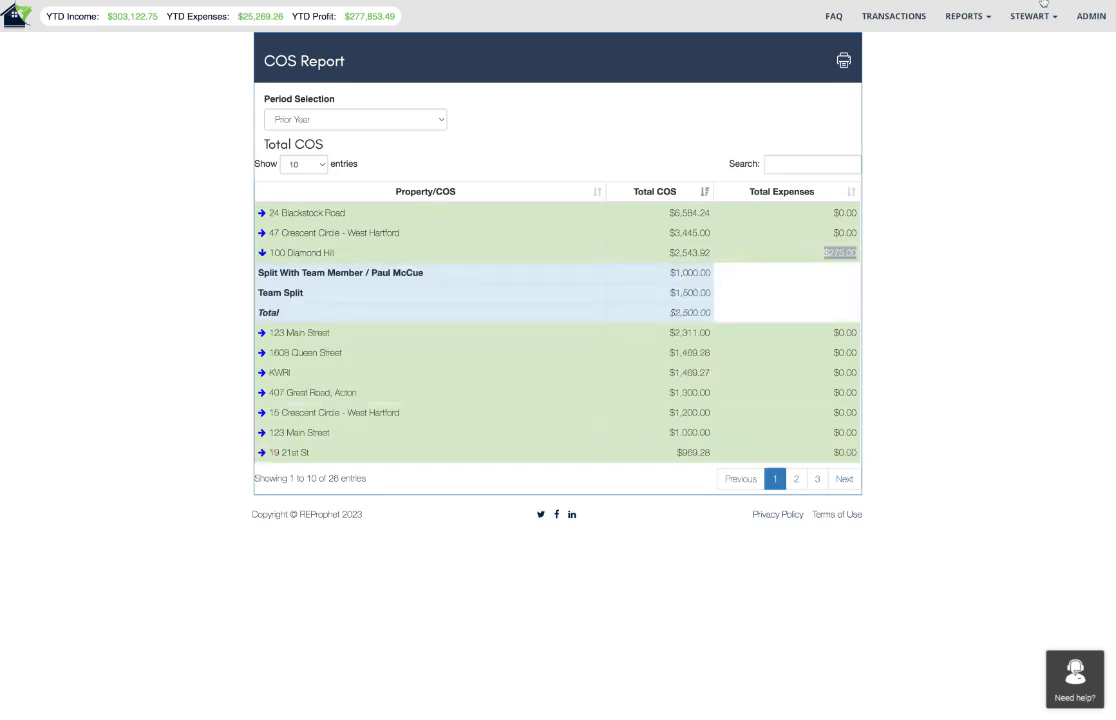
Open the ROI Report and expand the Client Referral, FSBO and Realtor.com sources to examine their properties.
click(964, 16)
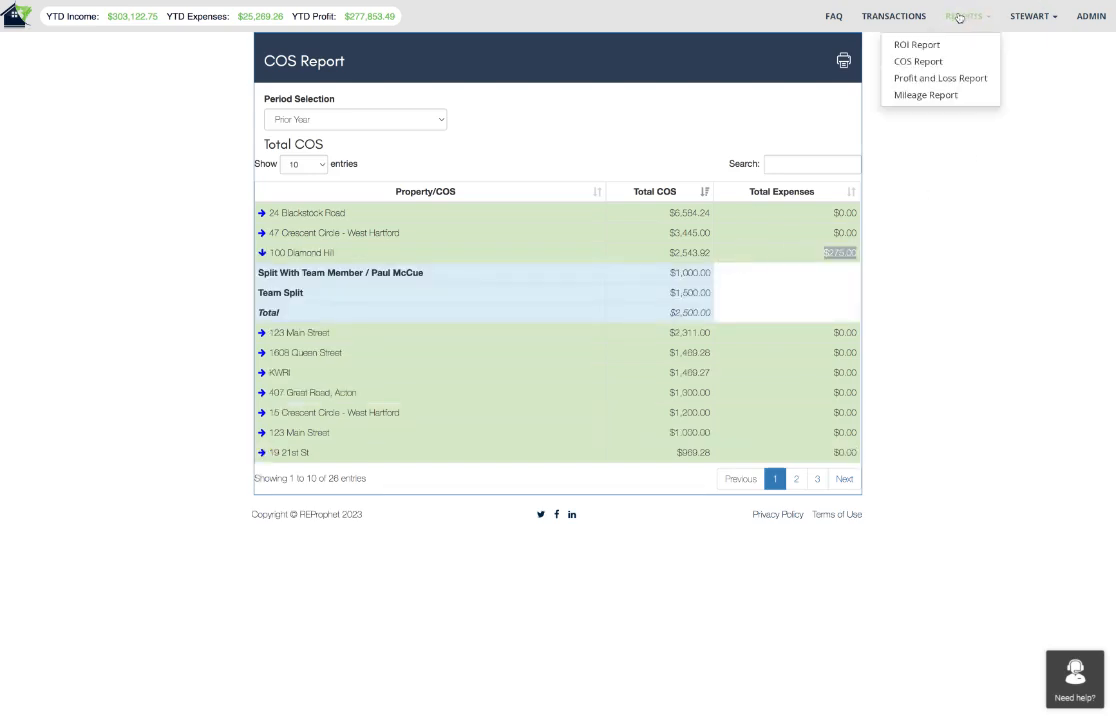
click(917, 46)
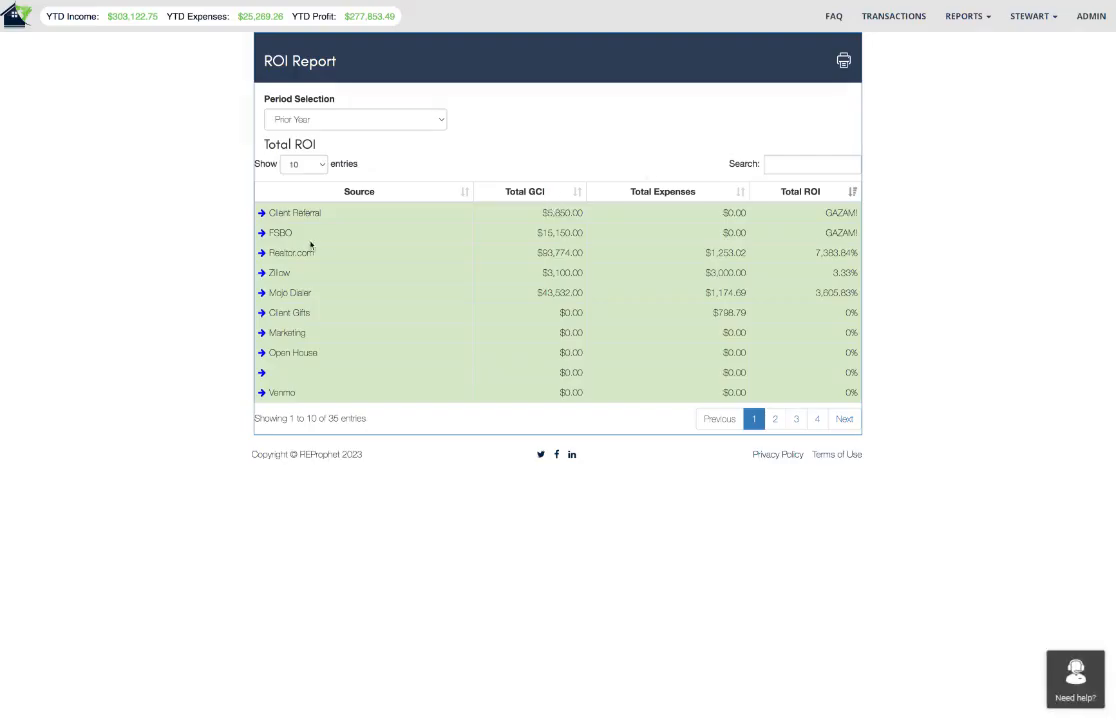
click(261, 213)
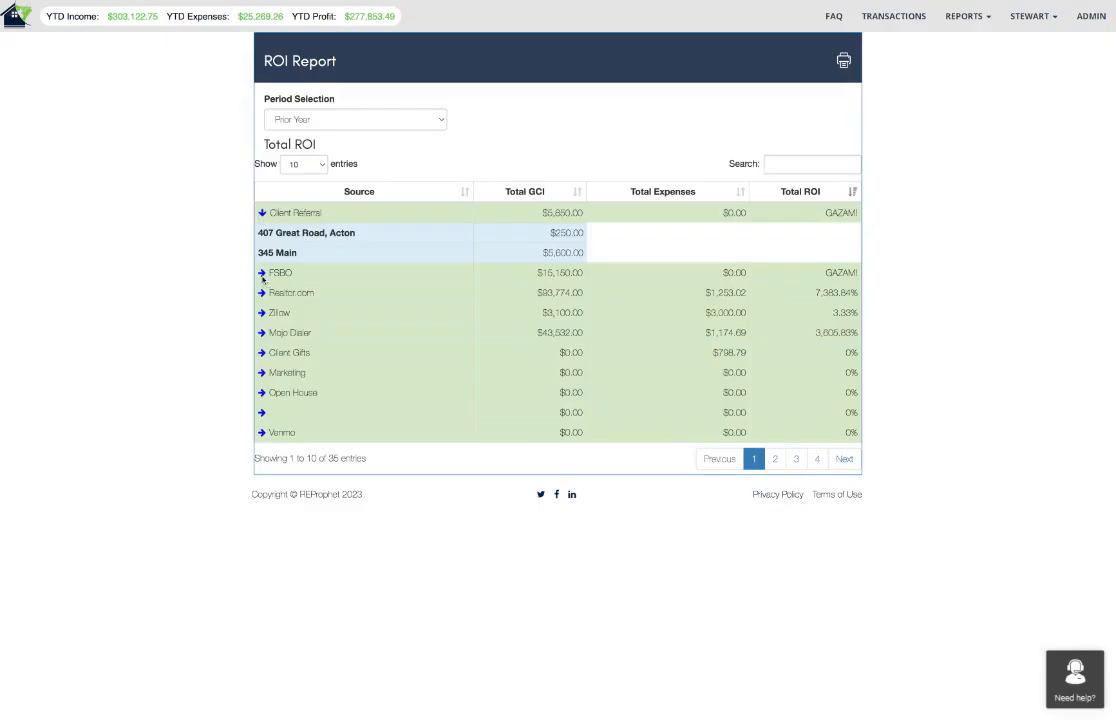
click(262, 274)
click(263, 314)
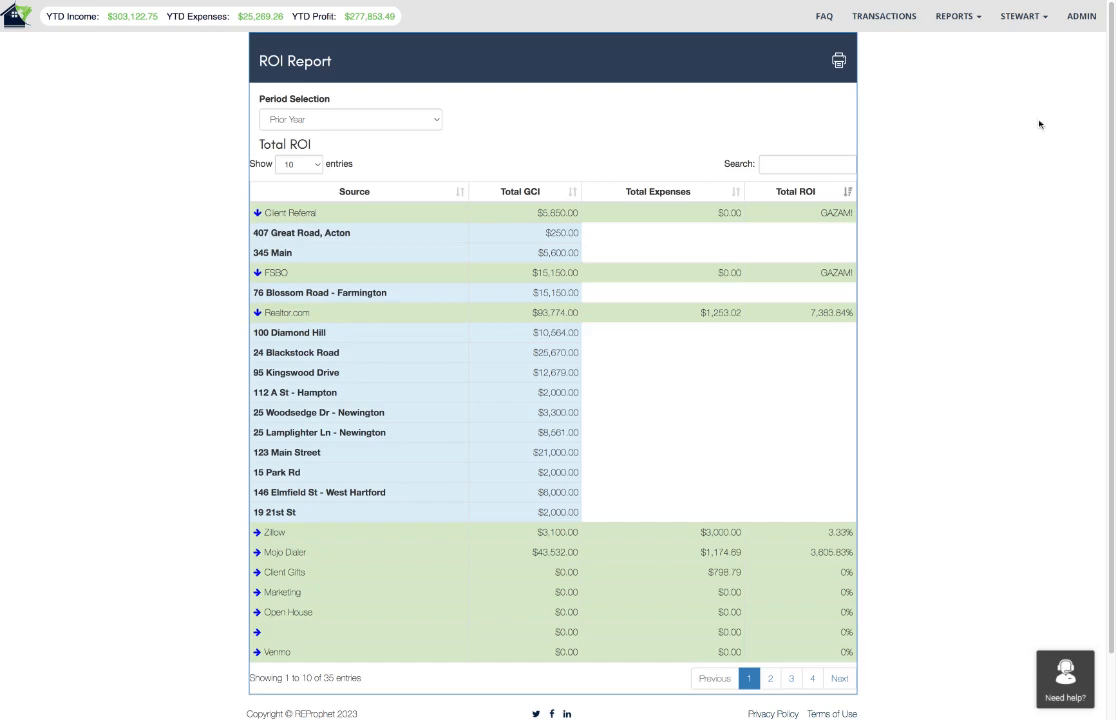
Open the Profit and Loss Report.
click(958, 18)
click(1000, 80)
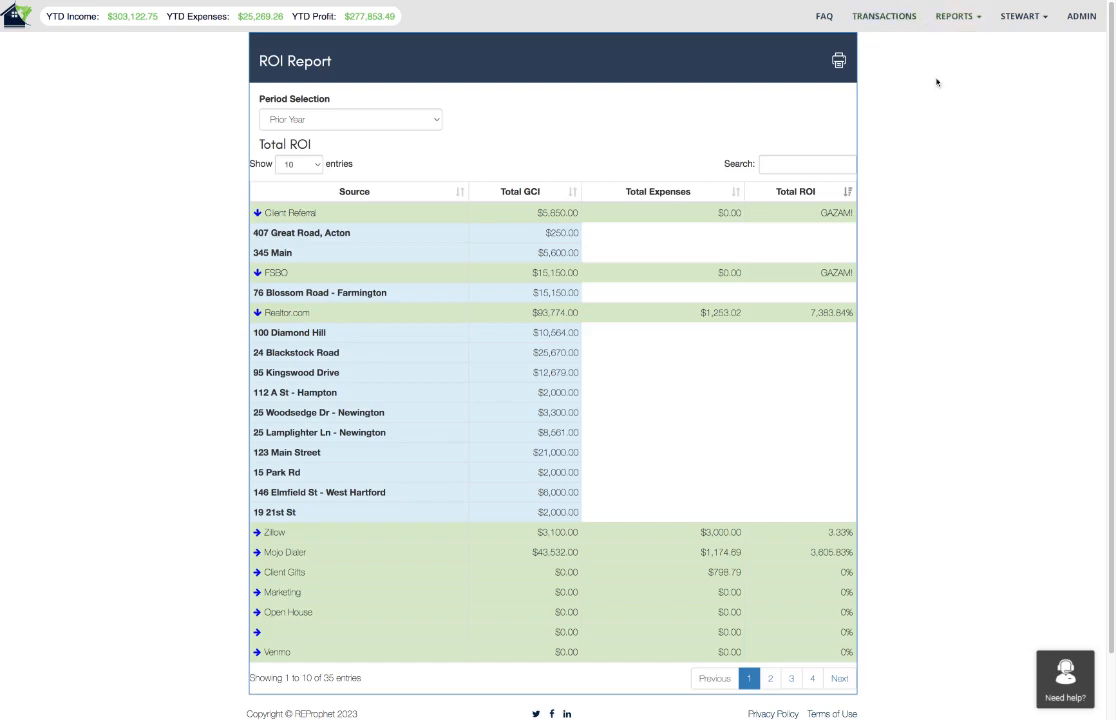